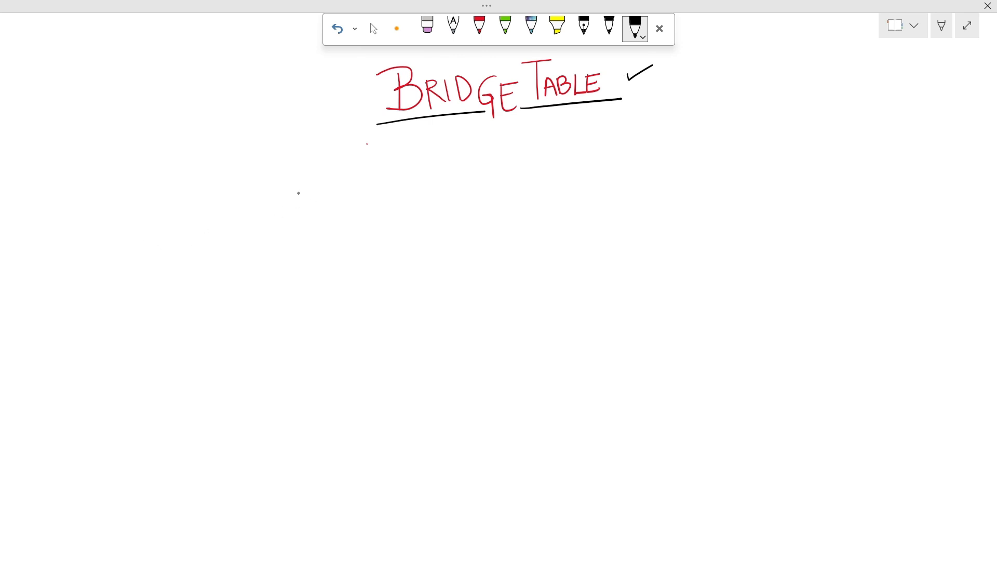
Draw two black boxes side by side below the Bridge Table title and label them 1 and 2.
left_click_drag(287, 189, 299, 267)
mouse_move(287, 189)
left_mouse_down()
mouse_move(349, 176)
mouse_move(362, 254)
left_mouse_up()
left_click_drag(301, 269, 357, 255)
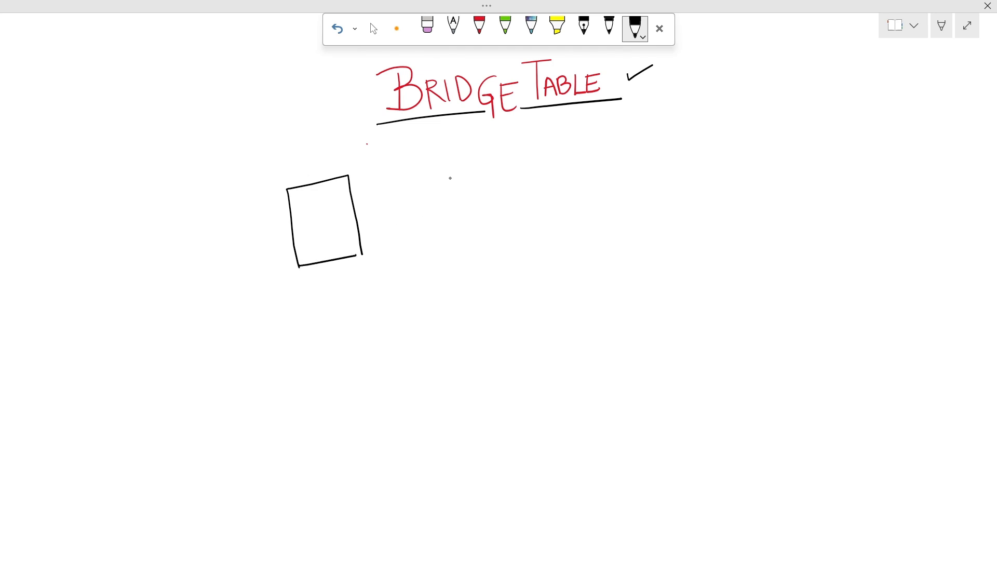
mouse_move(434, 162)
left_mouse_down()
mouse_move(440, 238)
mouse_move(503, 153)
mouse_move(502, 221)
left_mouse_up()
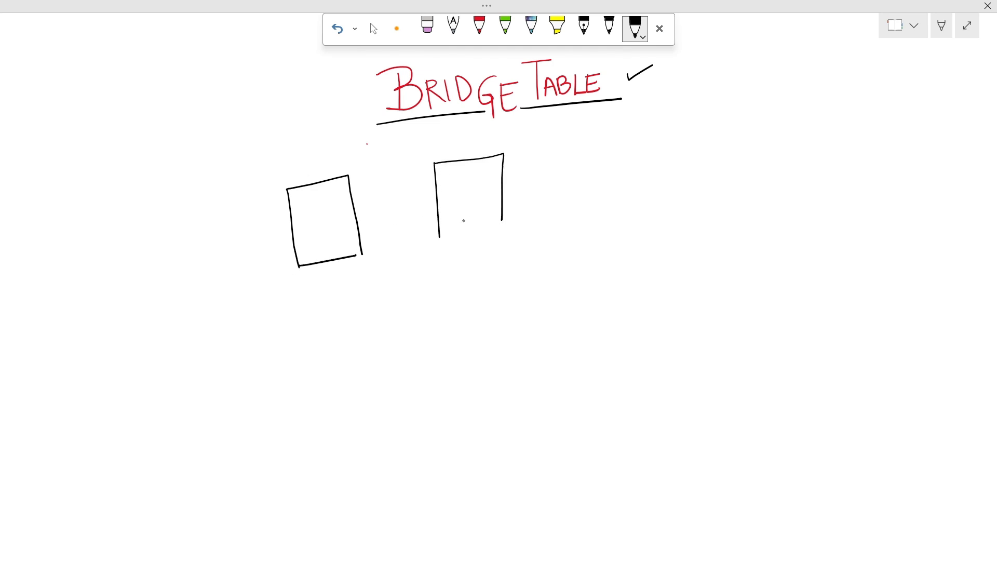
left_click_drag(439, 239, 502, 224)
left_click_drag(301, 156, 305, 176)
left_click_drag(458, 139, 473, 147)
Connect boxes 1 and 2 with a line carrying an asterisk at each end, small labels 1 and 2, and arrowheads in both directions.
mouse_move(356, 220)
left_mouse_down()
mouse_move(443, 208)
mouse_move(433, 210)
left_mouse_up()
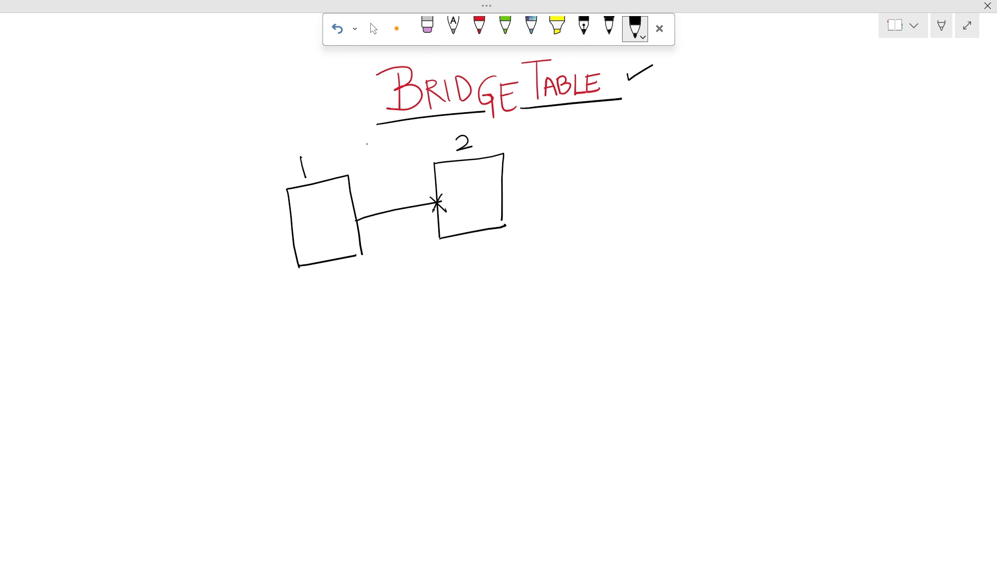
mouse_move(350, 219)
left_mouse_down()
mouse_move(368, 229)
mouse_move(354, 230)
left_mouse_up()
left_click_drag(356, 199, 358, 209)
mouse_move(420, 184)
left_mouse_down()
mouse_move(429, 189)
mouse_move(386, 210)
mouse_move(401, 215)
left_mouse_up()
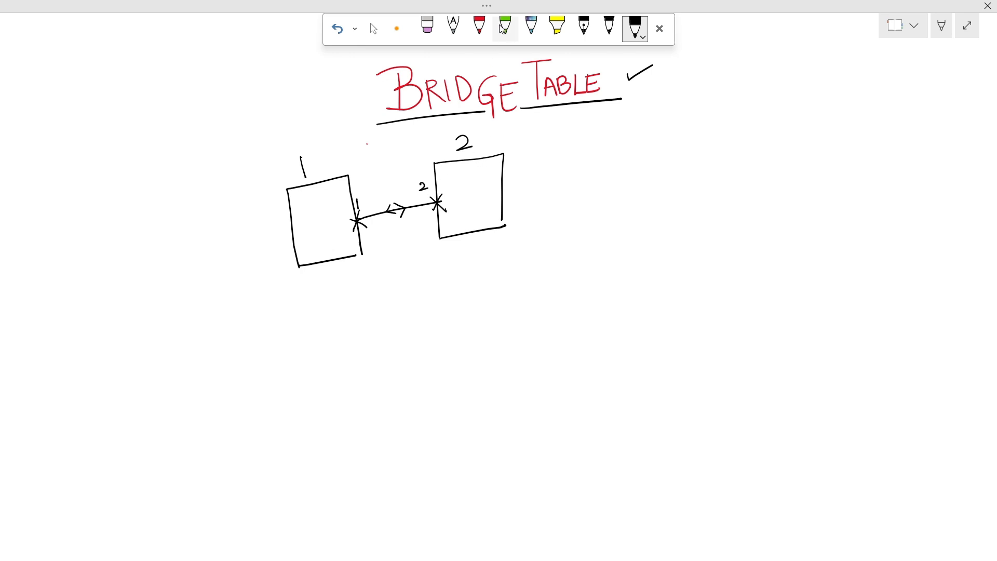
Circle the asterisks at both ends of the connecting line in red.
left_click(479, 27)
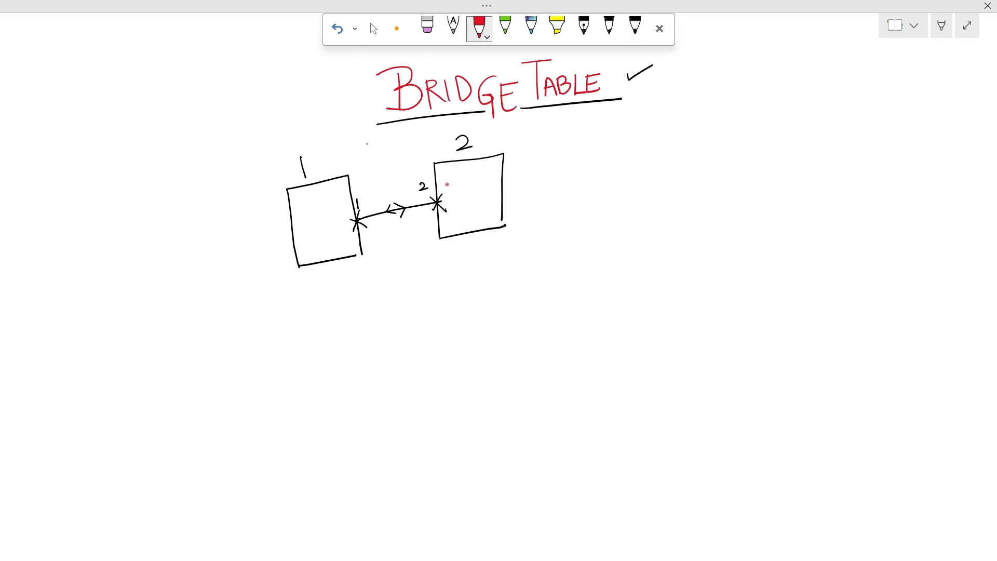
mouse_move(443, 185)
left_mouse_down()
mouse_move(430, 188)
mouse_move(441, 218)
mouse_move(442, 188)
left_mouse_up()
mouse_move(366, 204)
left_mouse_down()
mouse_move(349, 234)
mouse_move(375, 216)
mouse_move(365, 204)
left_mouse_up()
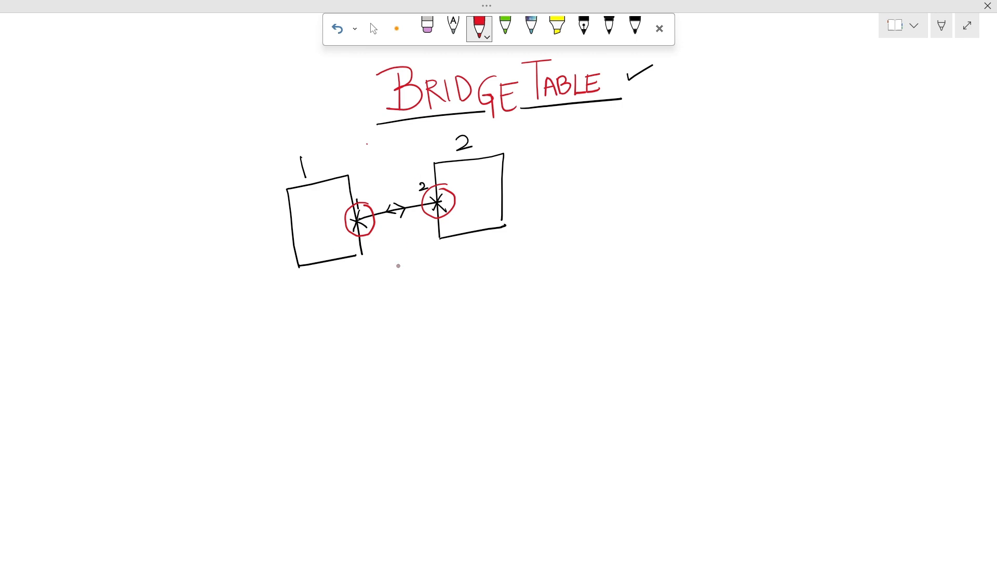
Draw a red arrow down from the connecting line to a new red box for the bridge table.
mouse_move(399, 240)
left_mouse_down()
mouse_move(407, 288)
mouse_move(419, 271)
left_mouse_up()
left_click_drag(378, 308, 400, 367)
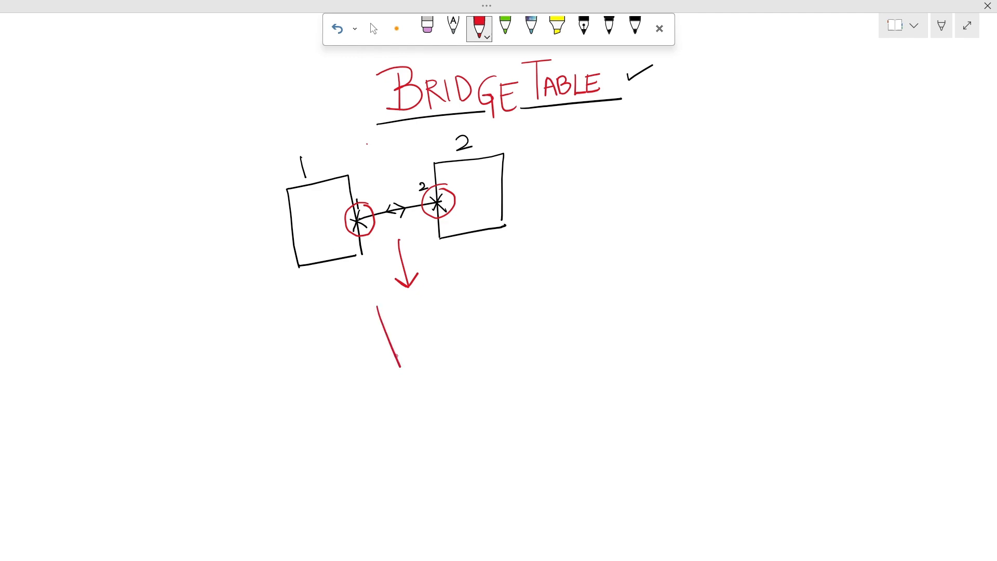
mouse_move(378, 308)
left_mouse_down()
mouse_move(438, 287)
mouse_move(462, 343)
left_mouse_up()
left_click_drag(400, 368, 463, 345)
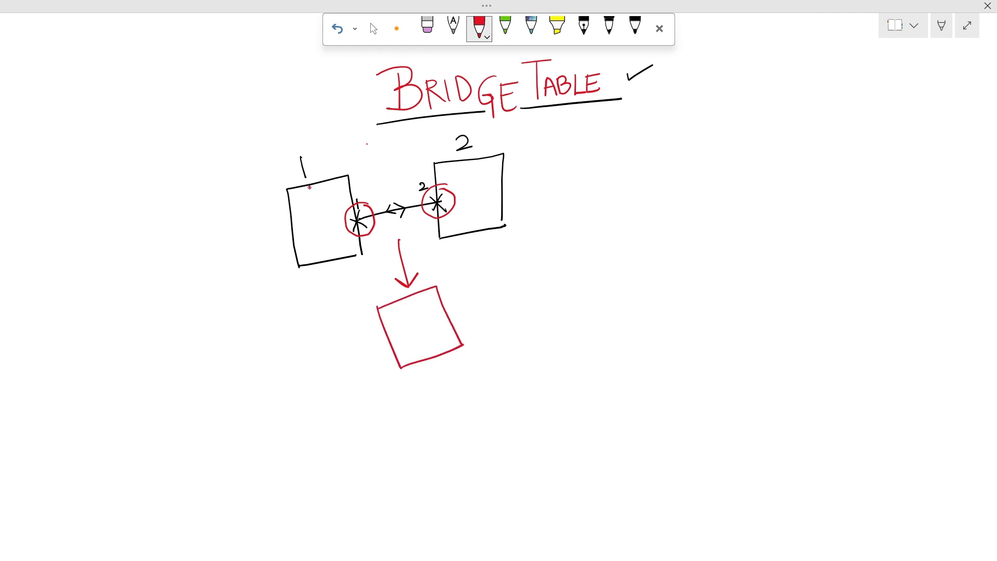
Add a red ID column inside tables 1 and 2, with a tick and a cross under each ID label.
left_click_drag(310, 187, 329, 268)
mouse_move(299, 219)
left_mouse_down()
mouse_move(302, 233)
mouse_move(315, 221)
left_mouse_up()
left_click_drag(441, 168, 447, 181)
left_click_drag(446, 169, 474, 226)
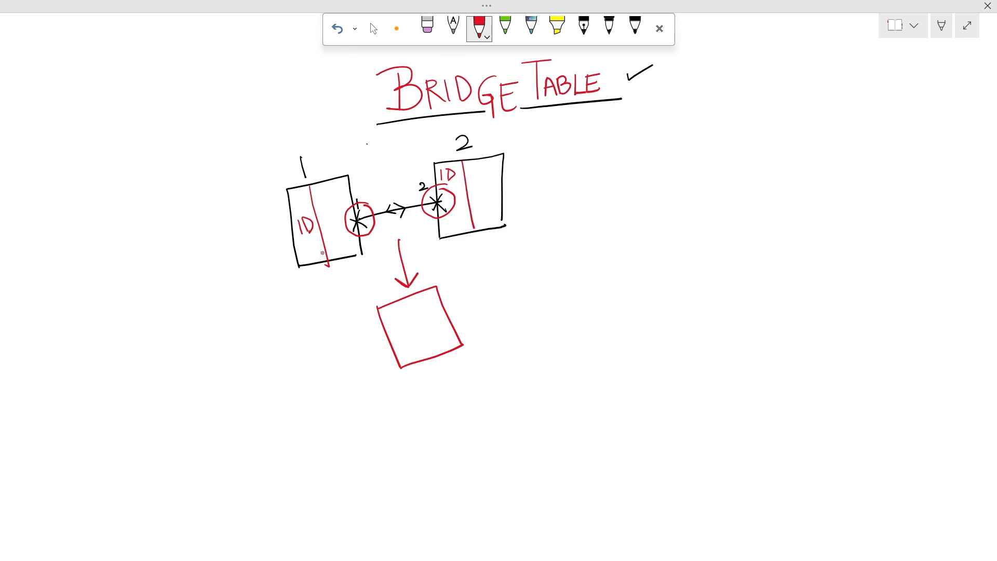
left_click_drag(304, 242, 314, 239)
mouse_move(453, 210)
left_mouse_down()
mouse_move(456, 232)
mouse_move(463, 223)
left_mouse_up()
mouse_move(315, 246)
left_mouse_down()
mouse_move(310, 263)
mouse_move(325, 261)
left_mouse_up()
Divide the red bridge box with a column line and label the column ID.
left_click_drag(397, 297, 428, 355)
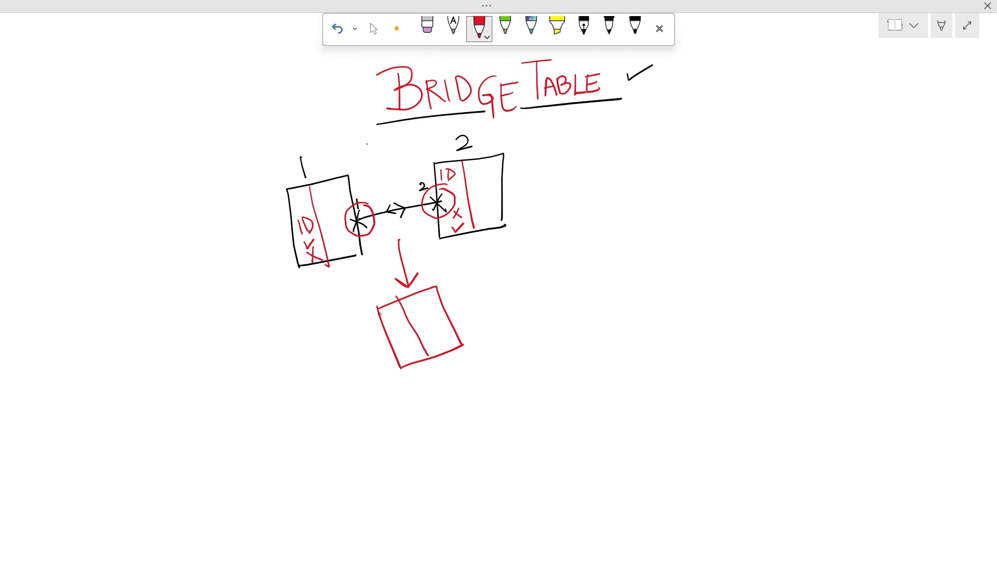
left_click_drag(392, 325, 398, 345)
left_click_drag(398, 324, 407, 338)
Connect the bridge box to table 2 in red, marking 1 at the bridge and an asterisk at table 2, and tick the bridge's ID column.
mouse_move(447, 313)
left_mouse_down()
mouse_move(481, 264)
mouse_move(475, 237)
left_mouse_up()
left_click_drag(461, 315, 469, 329)
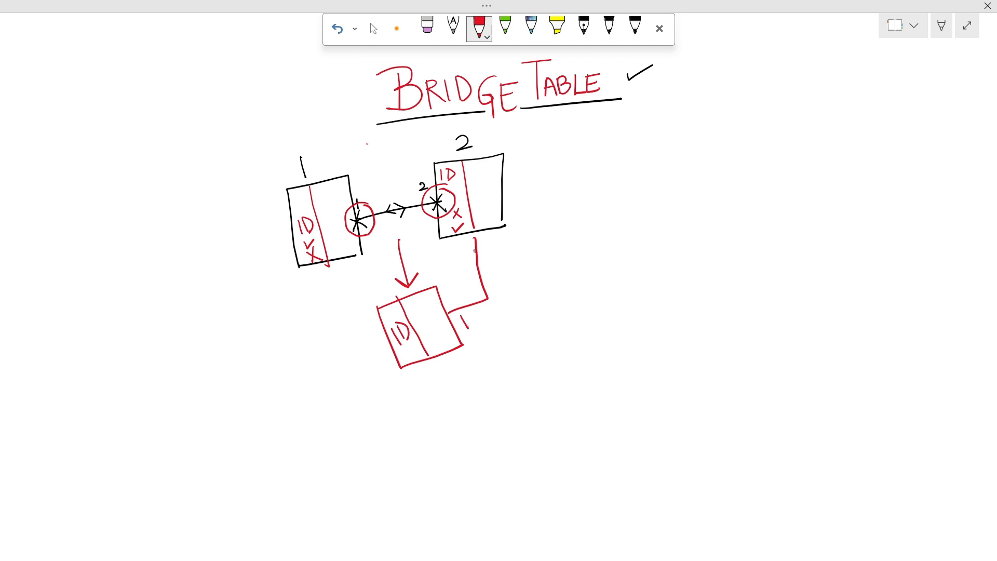
mouse_move(477, 240)
left_mouse_down()
mouse_move(484, 252)
mouse_move(472, 253)
left_mouse_up()
left_click_drag(395, 311, 403, 306)
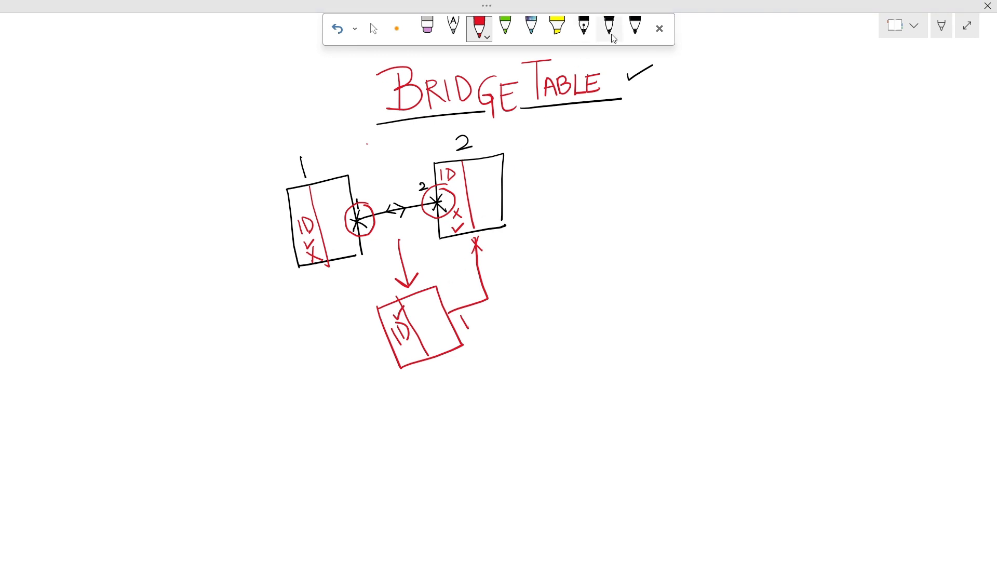
In black, draw an arrow from the bridge's ID column to table 2, circle table 2's tick and cross, and add two ticks in the bridge.
left_click(636, 27)
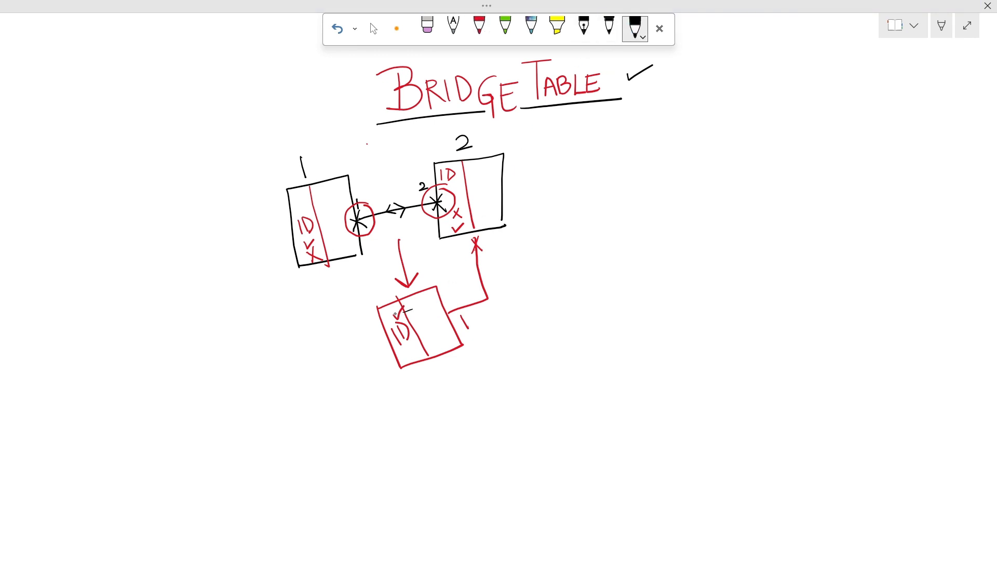
mouse_move(391, 310)
left_mouse_down()
mouse_move(448, 227)
mouse_move(445, 243)
left_mouse_up()
left_click_drag(453, 183, 455, 191)
mouse_move(470, 220)
left_mouse_down()
mouse_move(450, 222)
mouse_move(470, 234)
mouse_move(463, 220)
left_mouse_up()
mouse_move(408, 345)
left_mouse_down()
mouse_move(415, 353)
mouse_move(420, 340)
left_mouse_up()
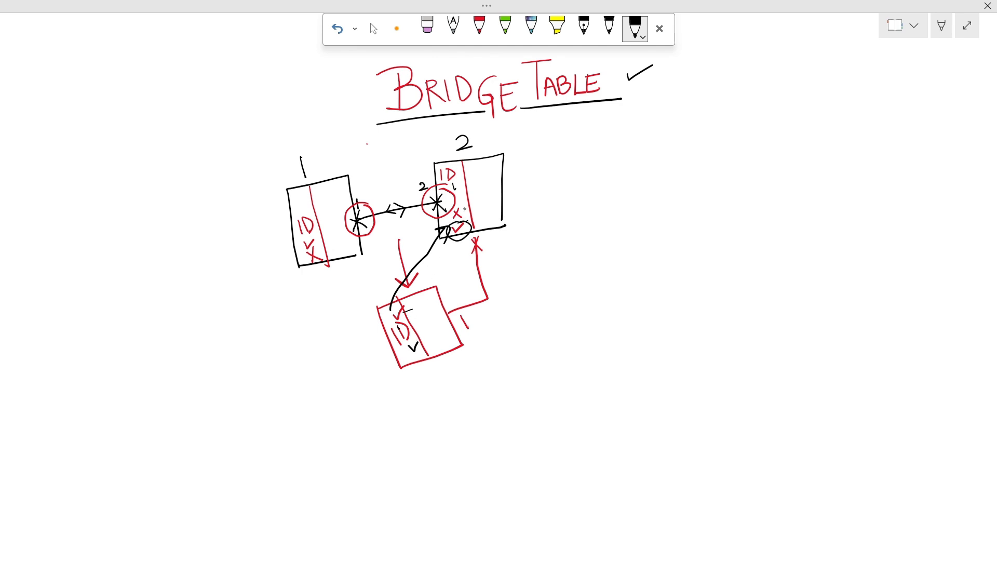
mouse_move(463, 204)
left_mouse_down()
mouse_move(446, 215)
mouse_move(464, 224)
mouse_move(466, 205)
left_mouse_up()
left_click_drag(408, 356, 413, 353)
Draw black curved arrows from table 1 to the bridge box and circle table 1's tick.
left_click_drag(306, 268, 379, 325)
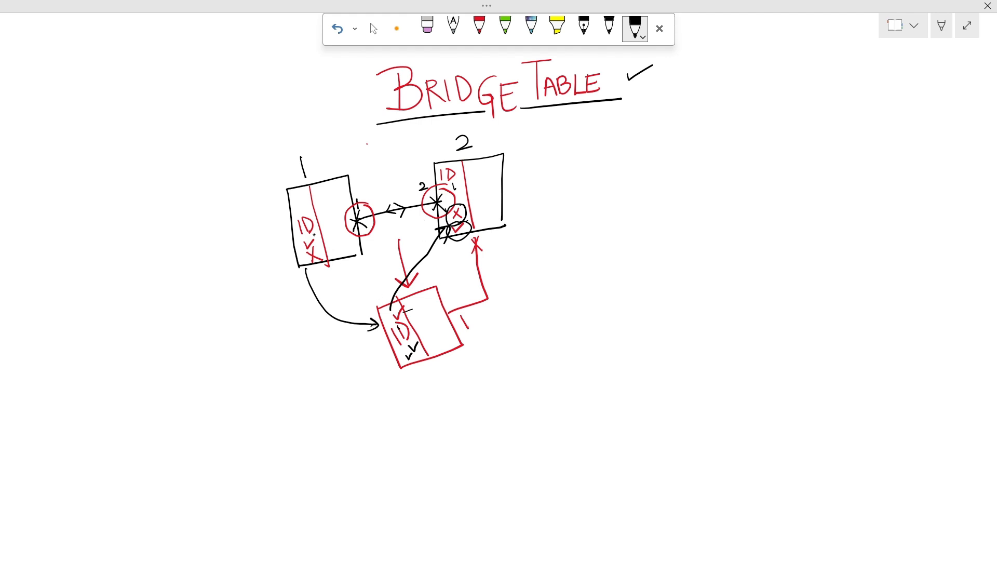
mouse_move(313, 233)
left_mouse_down()
mouse_move(303, 247)
mouse_move(320, 240)
mouse_move(294, 281)
mouse_move(348, 327)
mouse_move(359, 324)
left_mouse_up()
Write "ID" and beneath it "T1+T2=ID" in the empty space beside table 2.
mouse_move(575, 191)
left_mouse_down()
mouse_move(586, 214)
mouse_move(562, 246)
mouse_move(588, 234)
left_mouse_up()
mouse_move(584, 229)
left_mouse_down()
mouse_move(585, 241)
mouse_move(600, 223)
left_mouse_up()
mouse_move(596, 225)
left_mouse_down()
mouse_move(596, 238)
mouse_move(613, 234)
left_mouse_up()
left_click_drag(614, 227, 630, 228)
left_click_drag(631, 220, 644, 234)
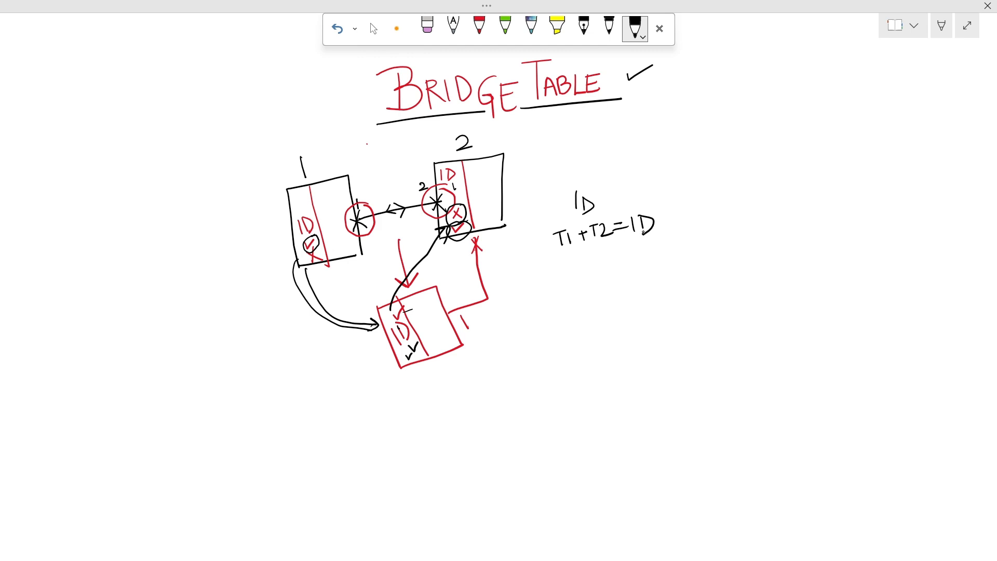
Connect the bridge box to table 1 with a black line ending in an asterisk at table 1, and mark both bridge connections.
mouse_move(394, 342)
left_mouse_down()
mouse_move(356, 362)
mouse_move(329, 266)
mouse_move(338, 278)
left_mouse_up()
left_click_drag(331, 284, 335, 266)
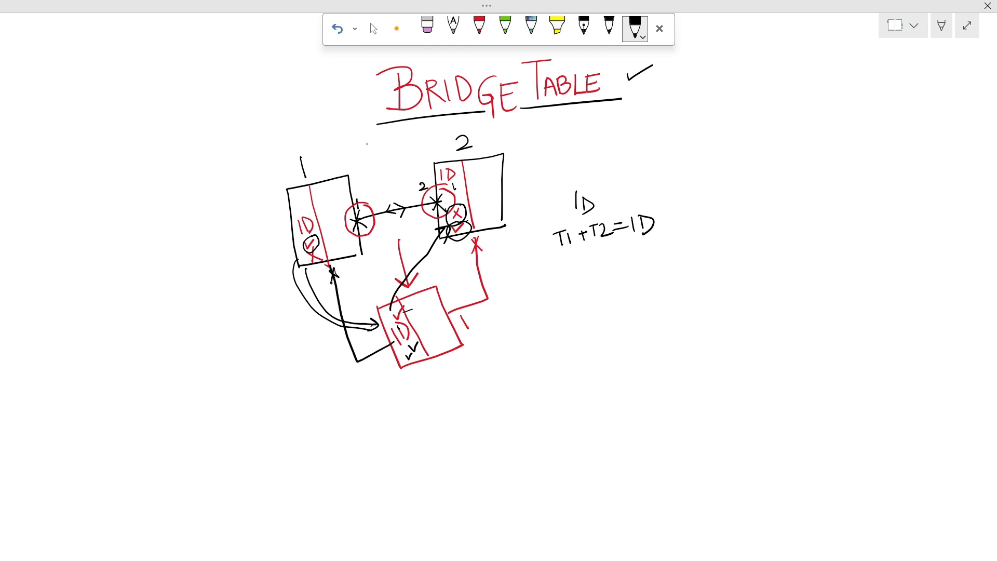
left_click_drag(390, 357, 396, 370)
mouse_move(338, 310)
left_mouse_down()
mouse_move(338, 296)
mouse_move(348, 306)
left_mouse_up()
mouse_move(395, 341)
left_mouse_down()
mouse_move(363, 360)
mouse_move(345, 348)
mouse_move(331, 276)
left_mouse_up()
mouse_move(445, 315)
left_mouse_down()
mouse_move(487, 297)
mouse_move(474, 243)
left_mouse_up()
mouse_move(477, 283)
left_mouse_down()
mouse_move(484, 272)
mouse_move(491, 280)
left_mouse_up()
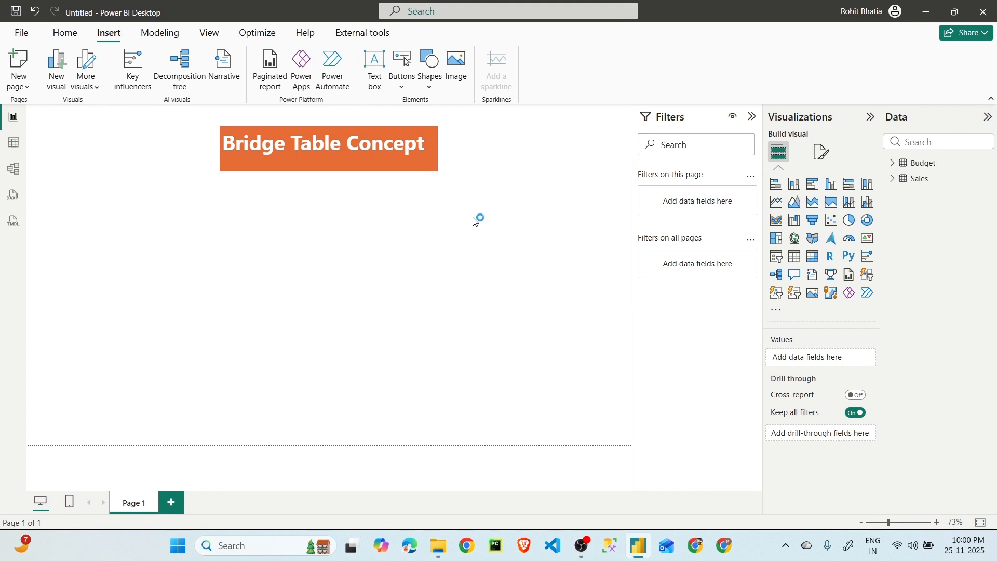
In Power BI Desktop, review the Budget and Sales data and create an active many-to-many relationship between their Region columns, cross-filtering both ways.
left_click(10, 143)
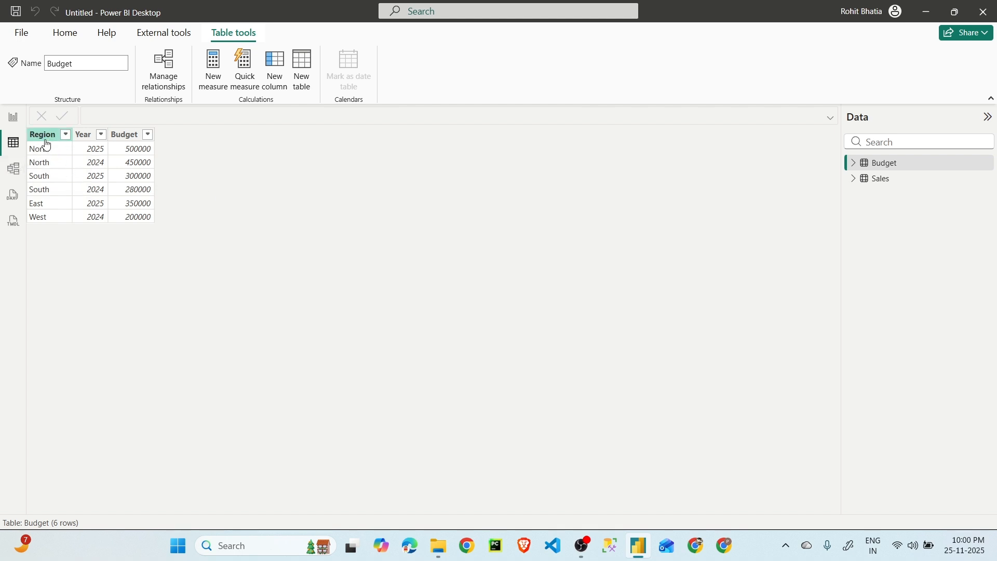
left_click(904, 180)
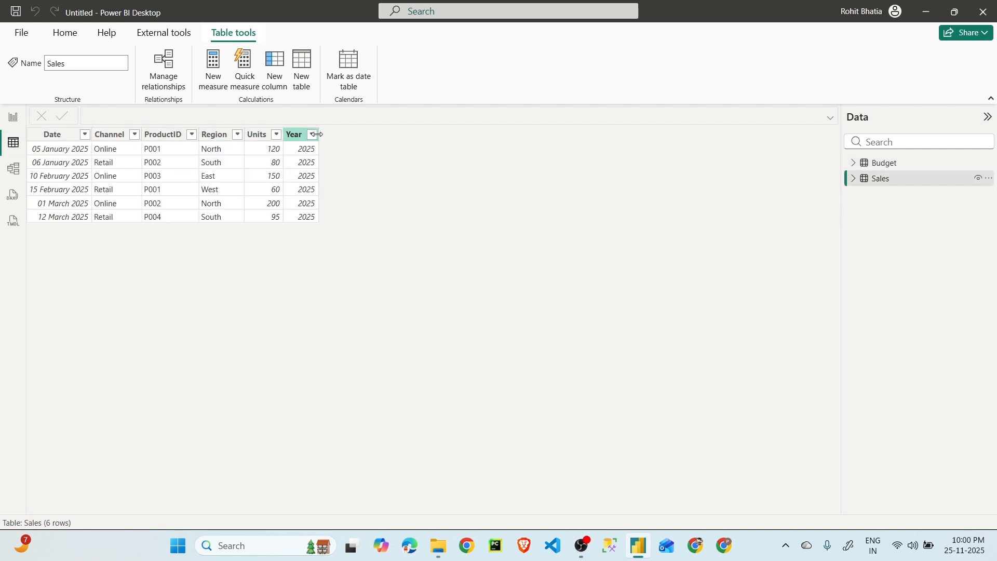
left_click(14, 168)
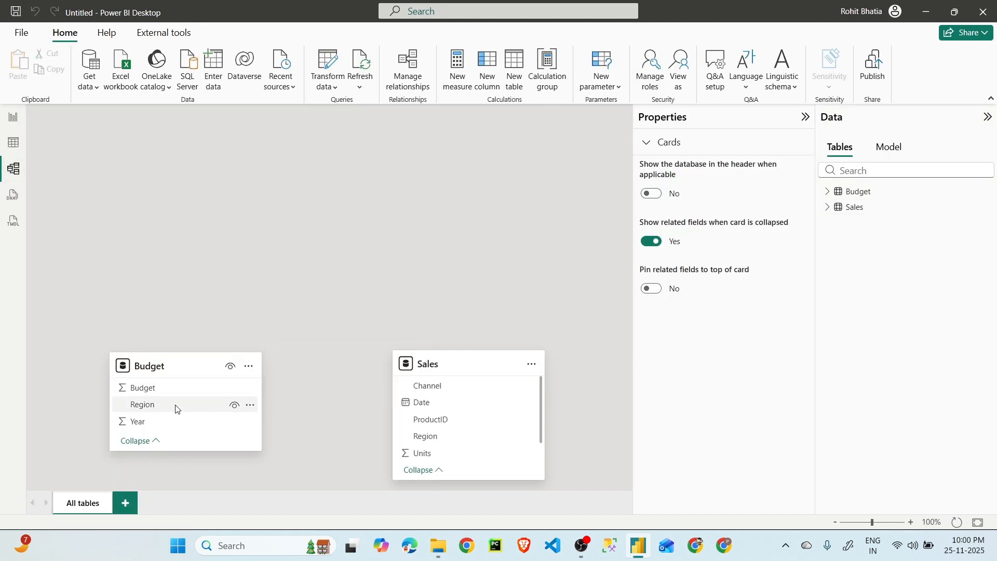
left_click_drag(176, 410, 426, 440)
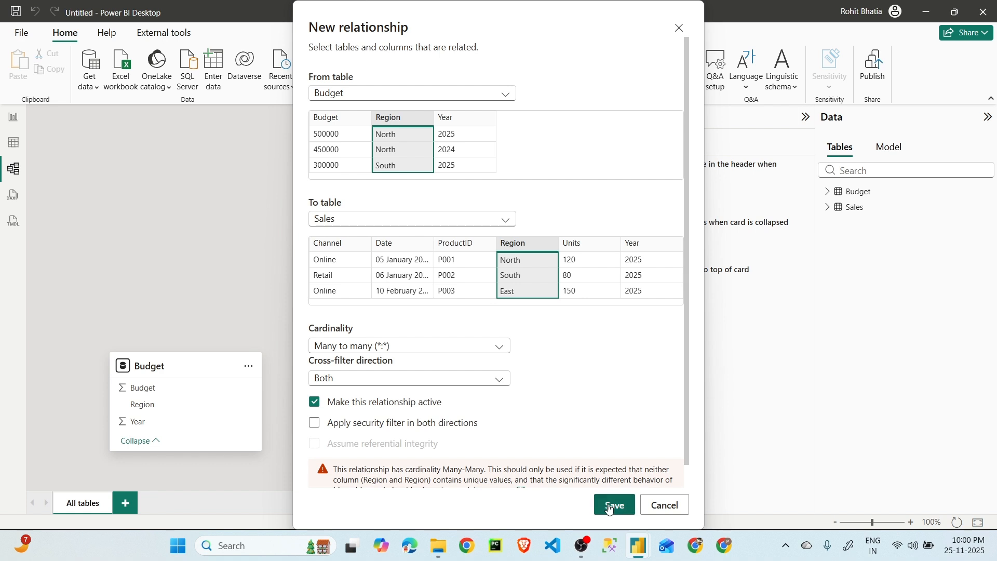
left_click(611, 506)
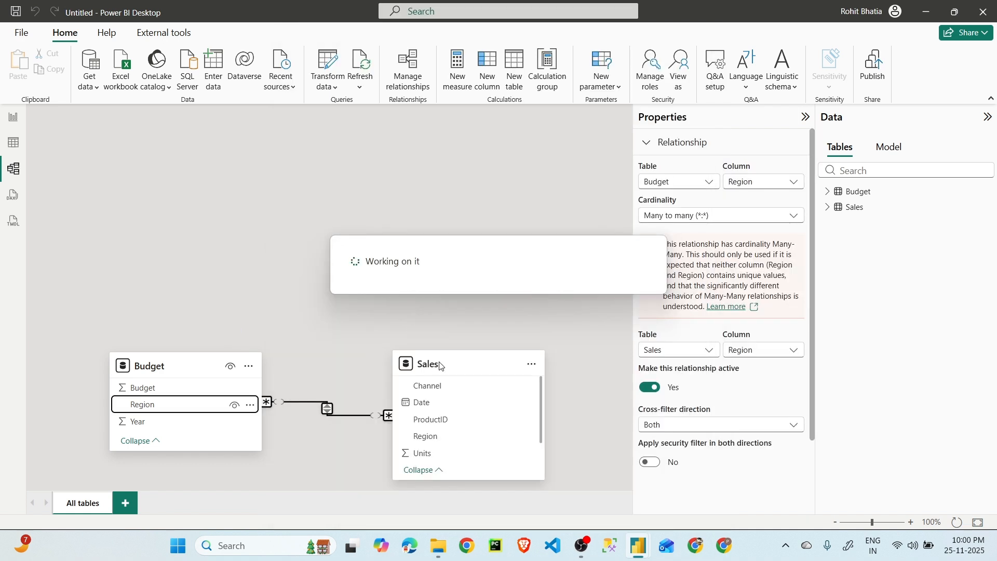
Move the Sales and Budget cards higher in the model diagram, keeping them side by side.
left_click_drag(443, 365, 457, 260)
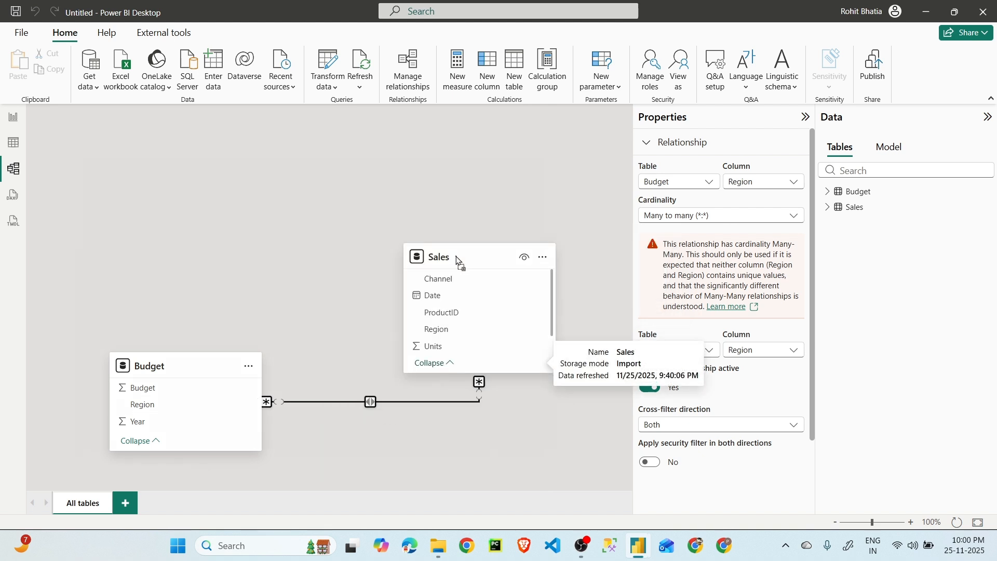
left_click_drag(159, 369, 161, 254)
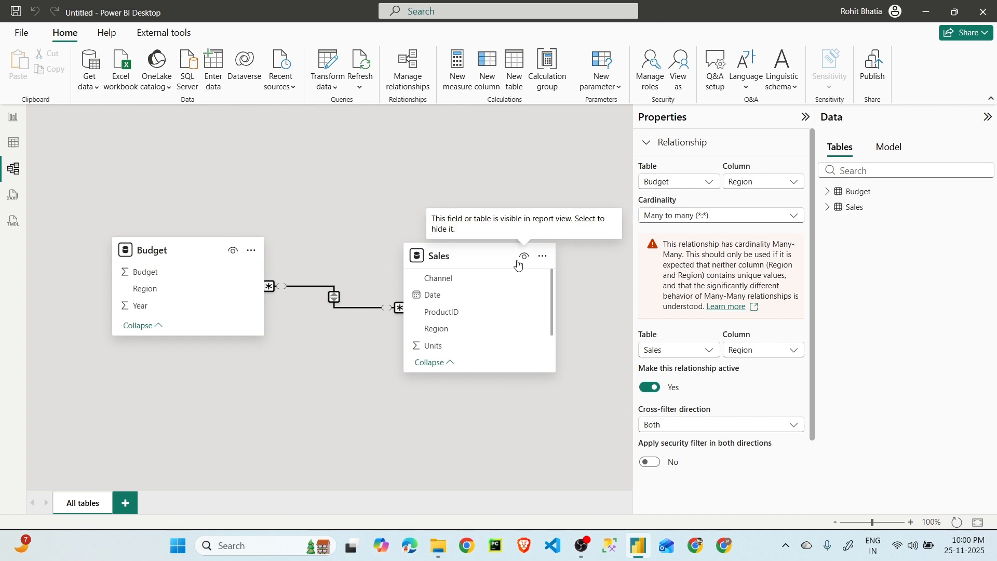
Delete the many-to-many relationship between Budget and Sales.
right_click(338, 300)
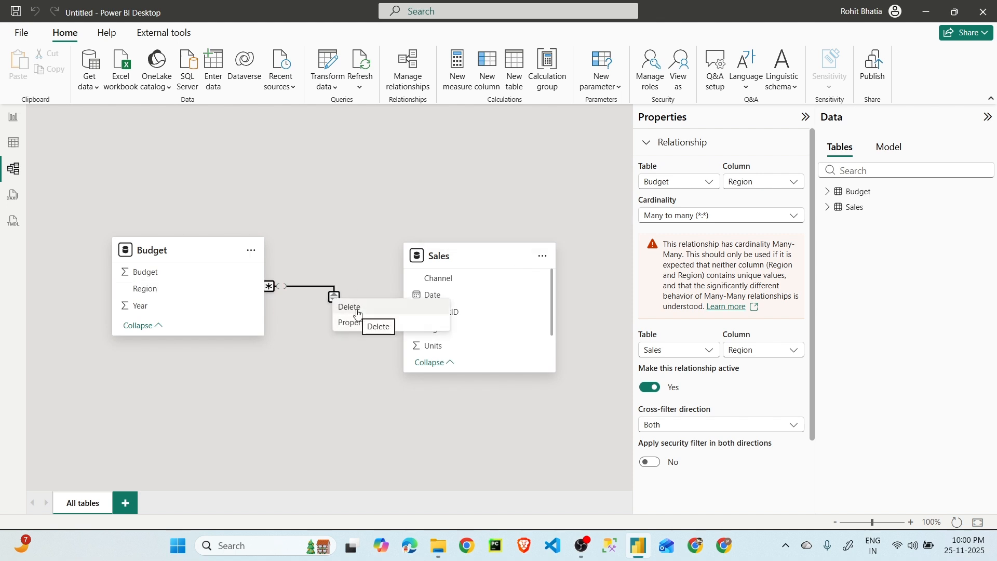
left_click(356, 311)
left_click(573, 323)
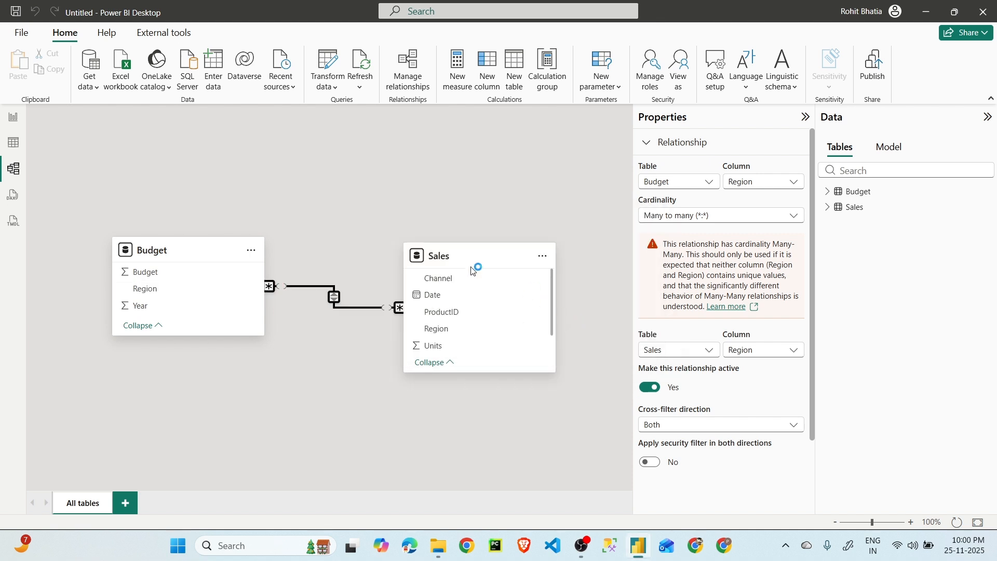
left_click(13, 118)
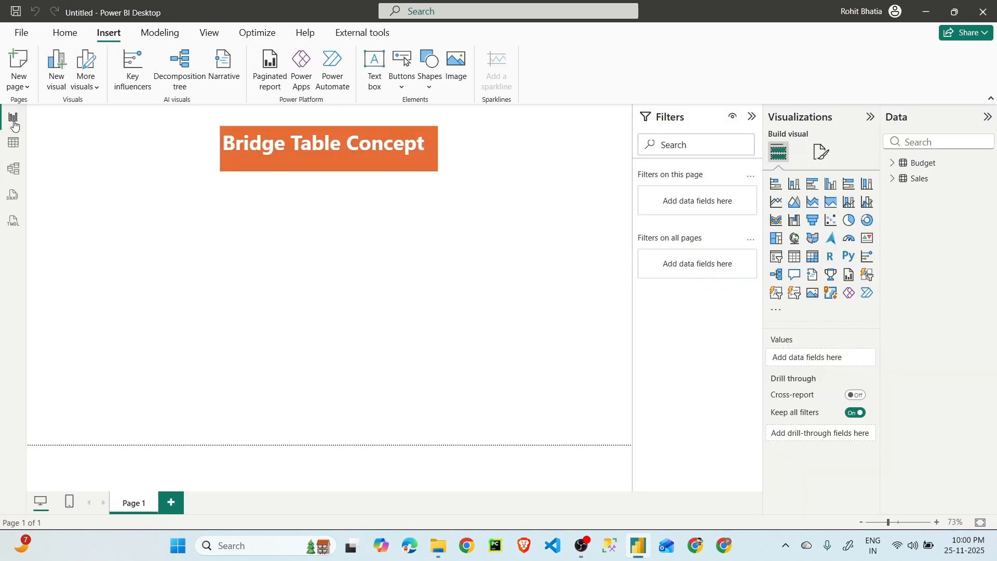
left_click(893, 178)
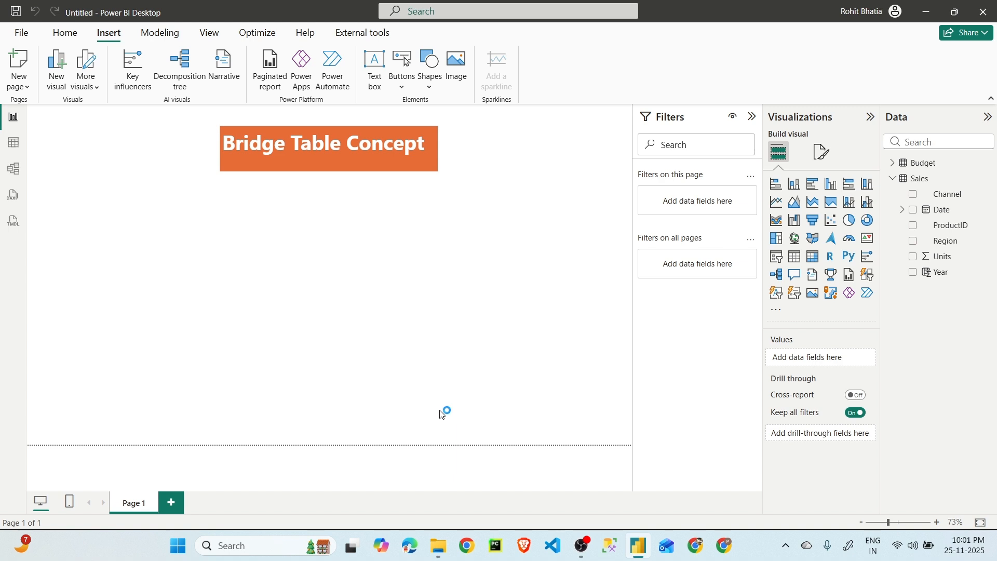
left_click(18, 169)
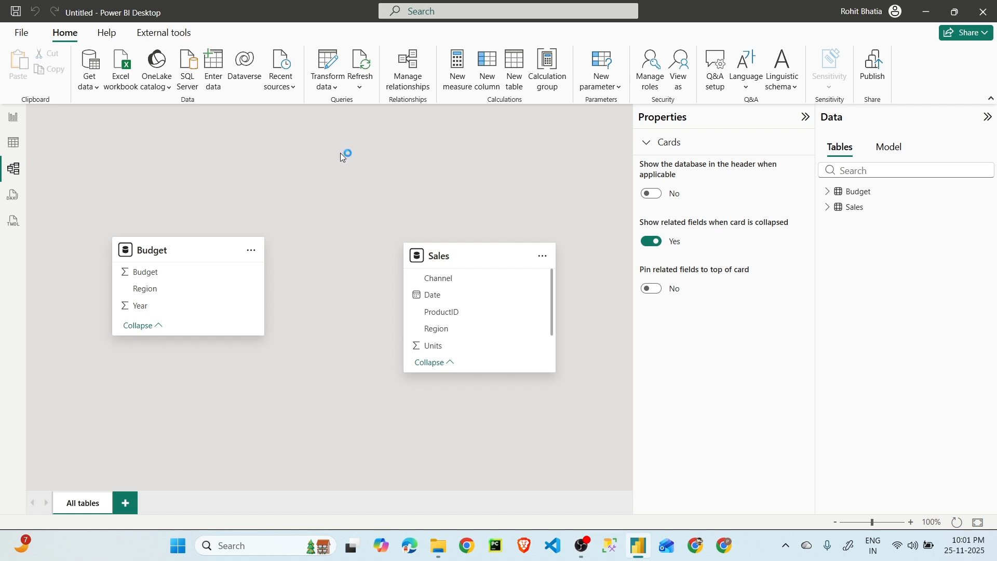
left_click(13, 125)
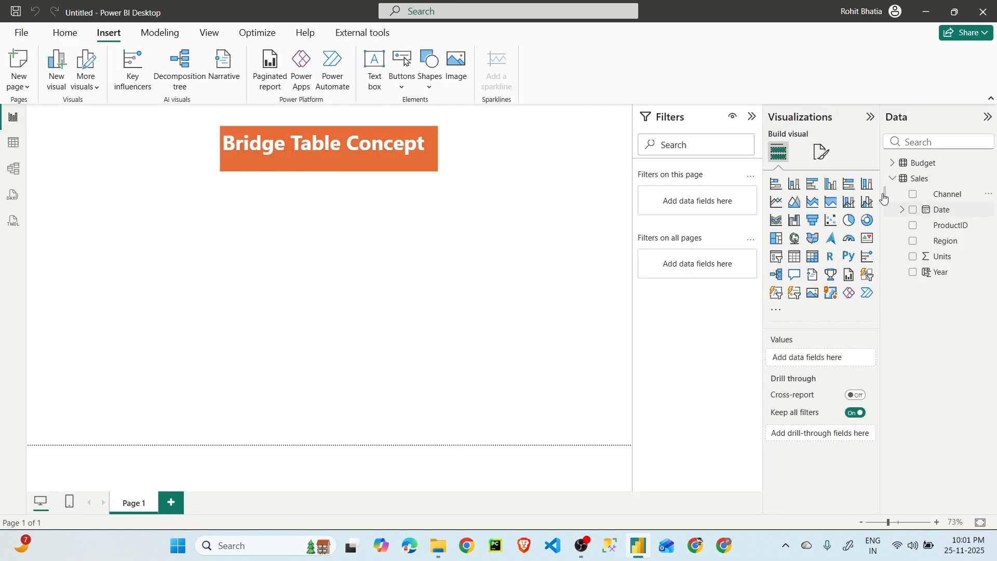
left_click(9, 173)
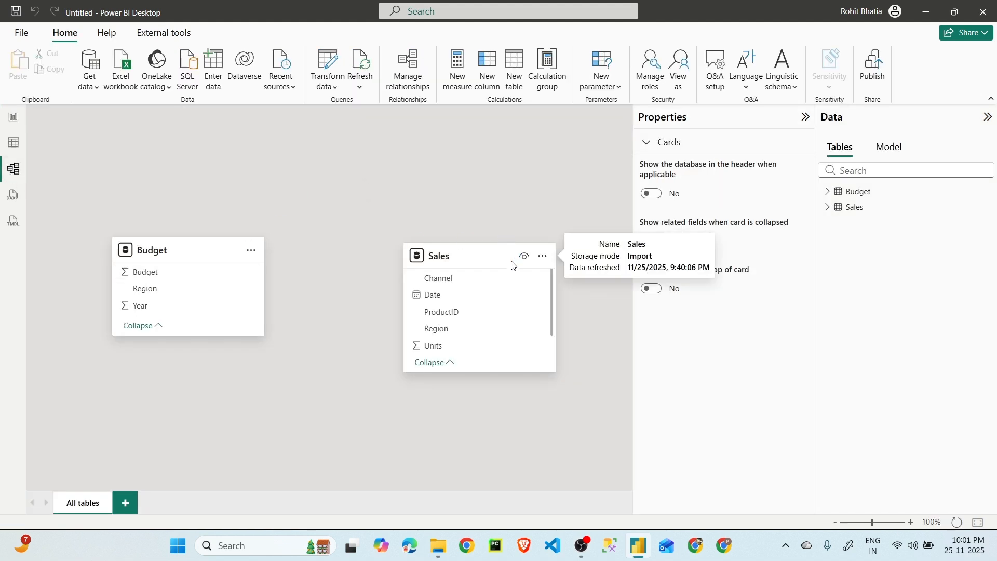
left_click(13, 117)
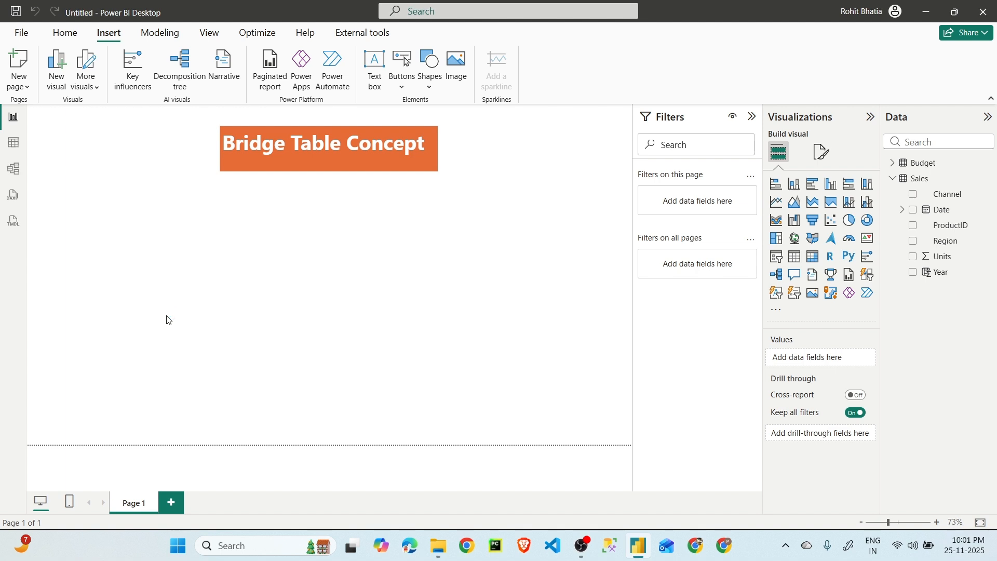
Add a new calculated table in the model diagram and place its card above and between Budget and Sales.
left_click(10, 177)
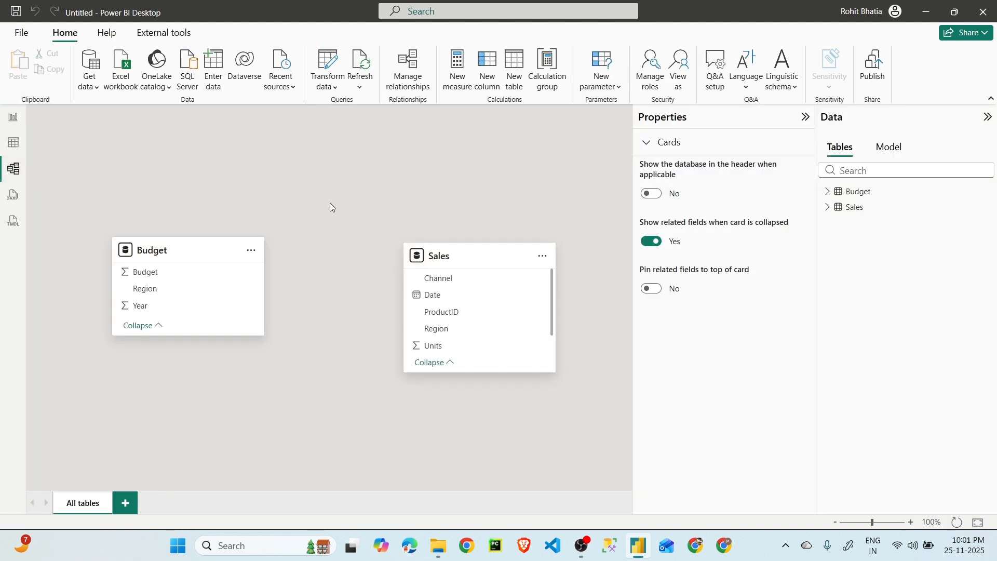
left_click(519, 69)
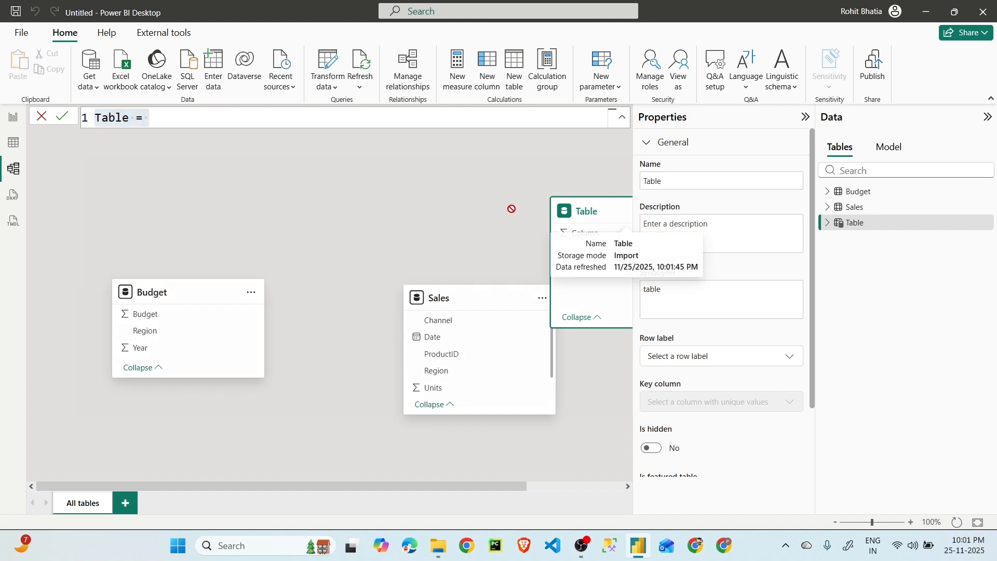
left_click_drag(608, 214, 324, 170)
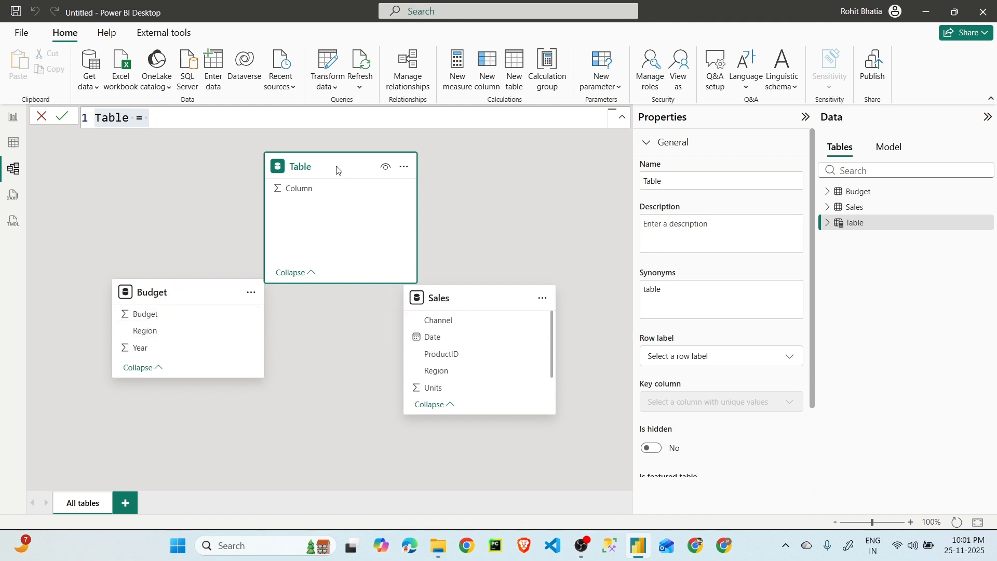
Name the calculated table BridgeTable in its formula and open a DISTINCT( function on a separate line.
left_click(170, 124)
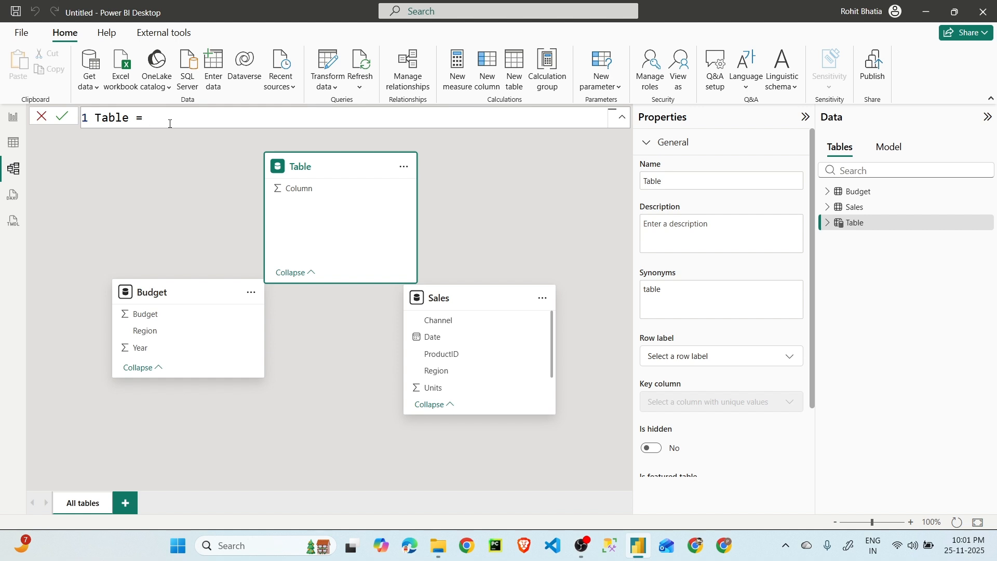
key("ctrl+a")
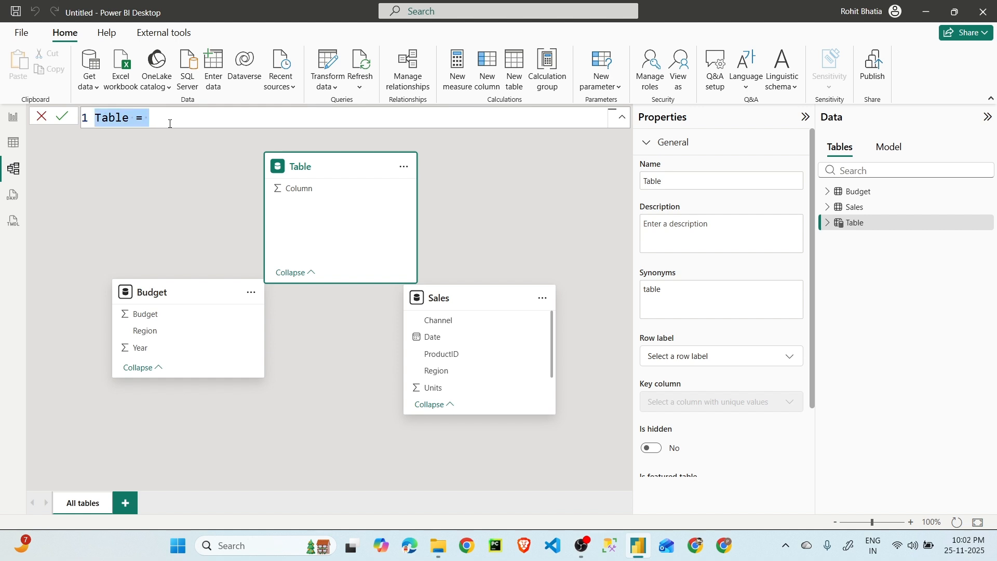
type("Bridge")
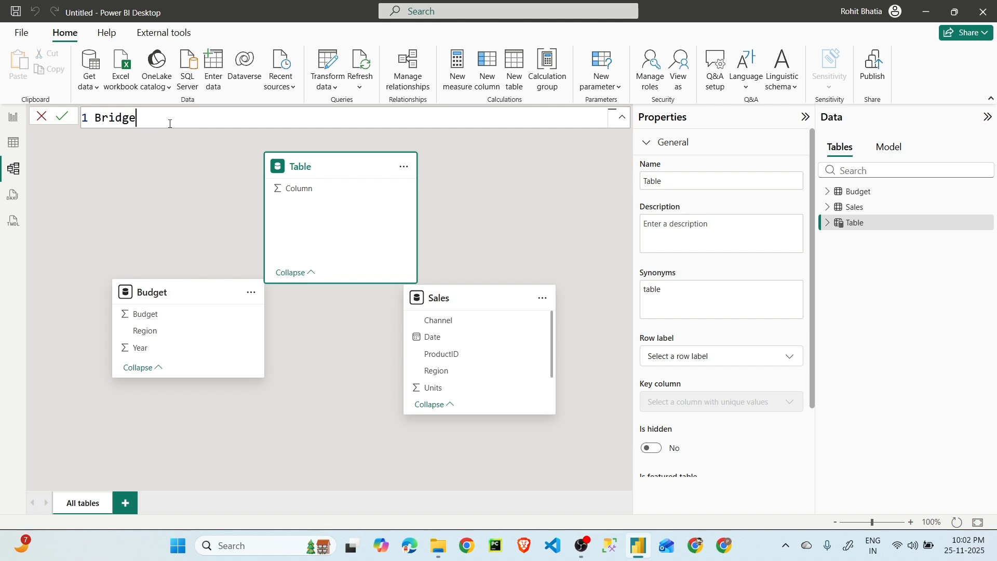
type("Table =")
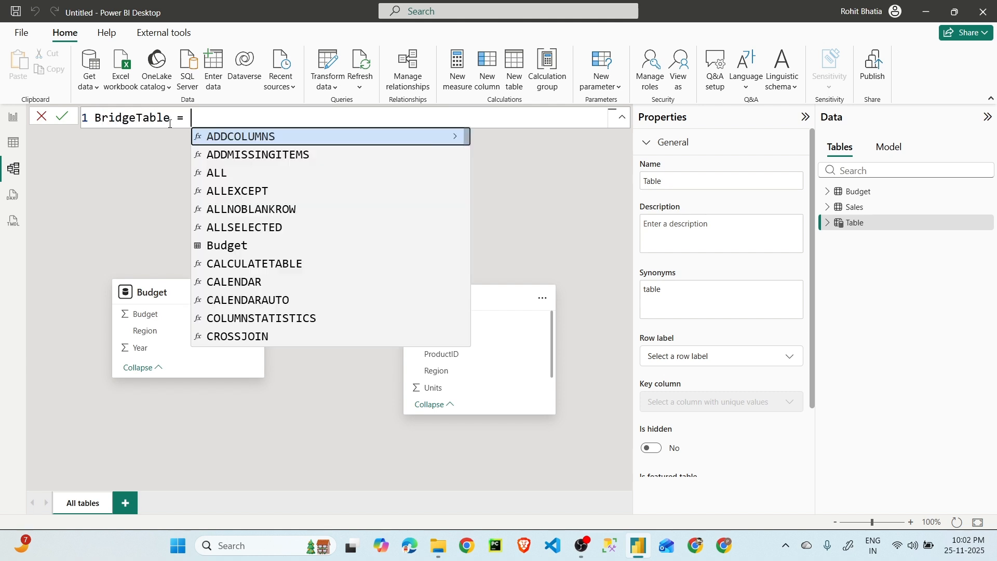
key("shift+Return")
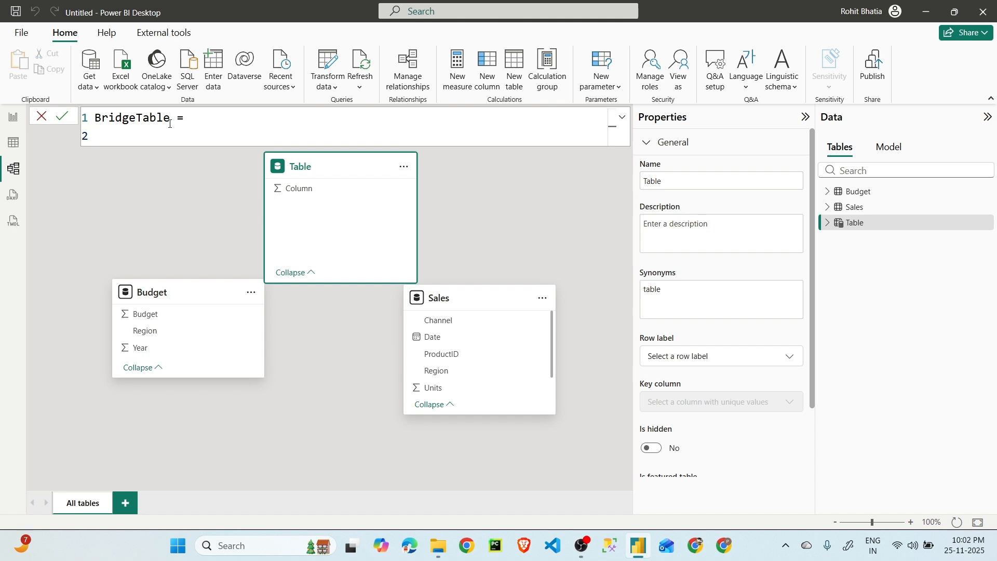
type("Dist")
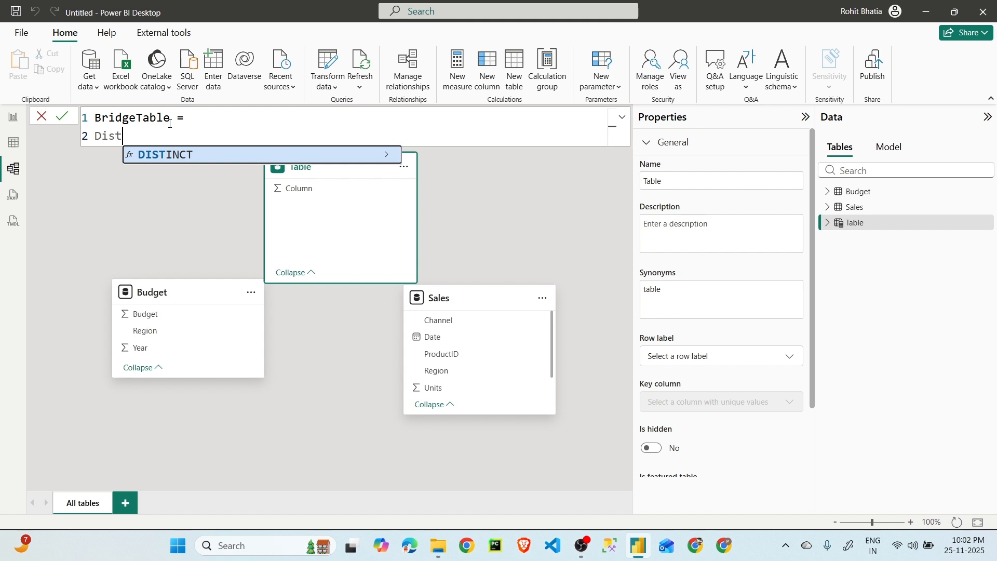
key("Tab")
key("Escape")
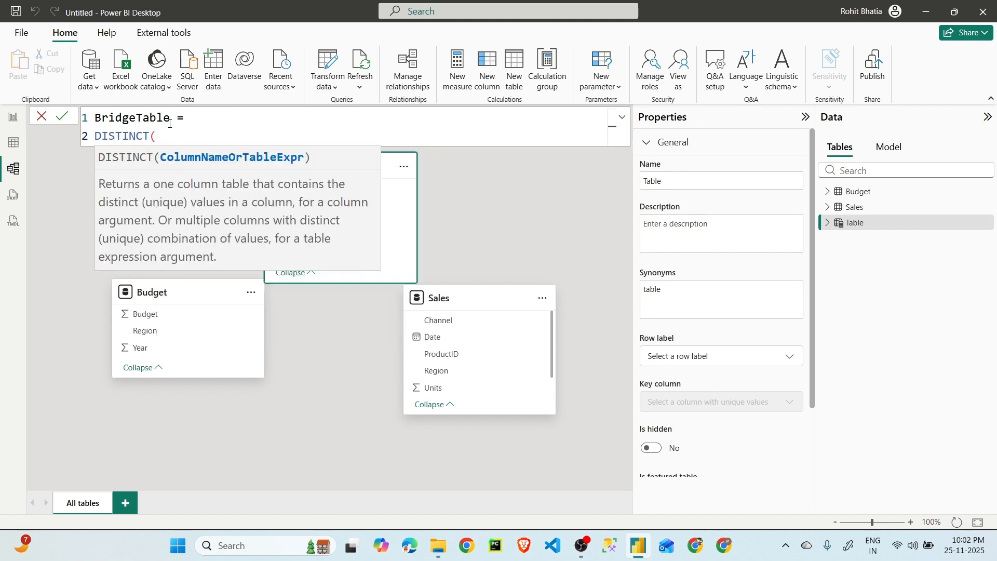
key("shift+Return")
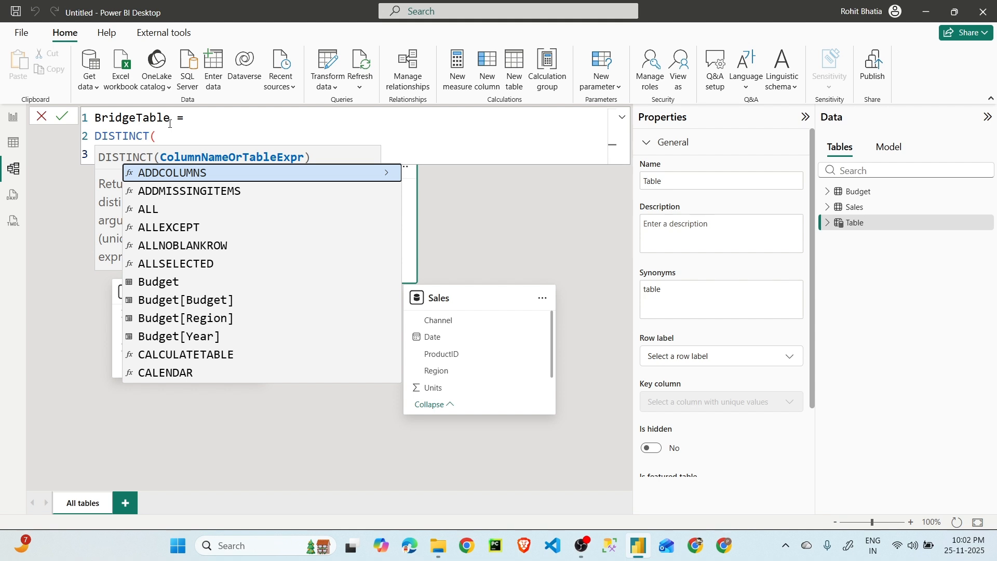
scroll(167, 136, "up", 2)
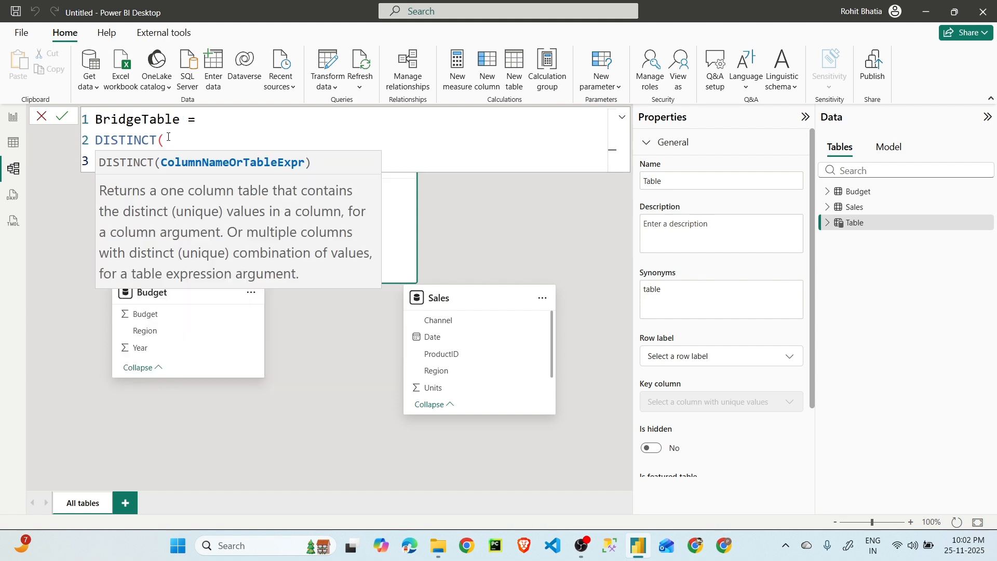
key("Escape")
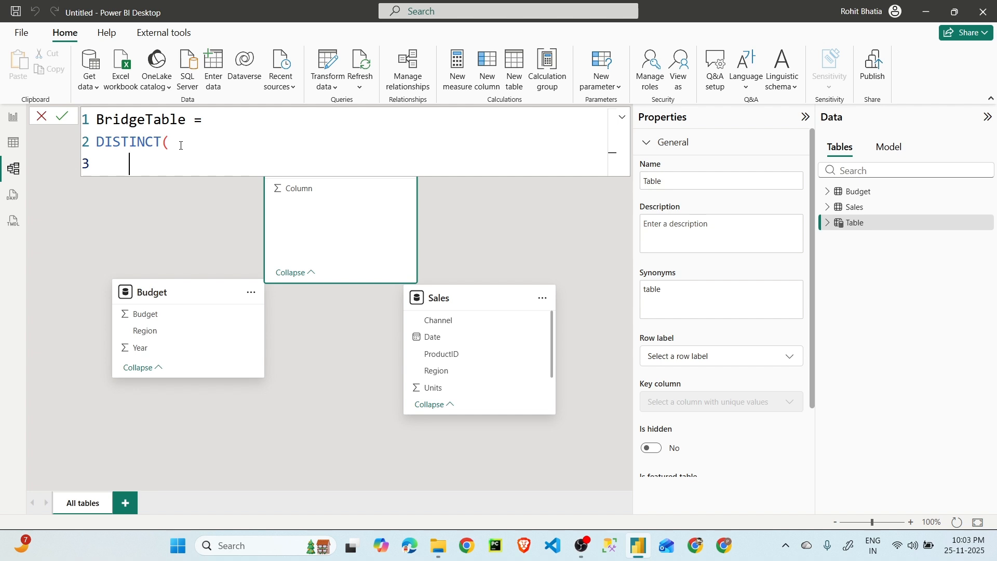
Nest a UNION( function inside DISTINCT and start a new line for its arguments.
type("Unio")
key("Tab")
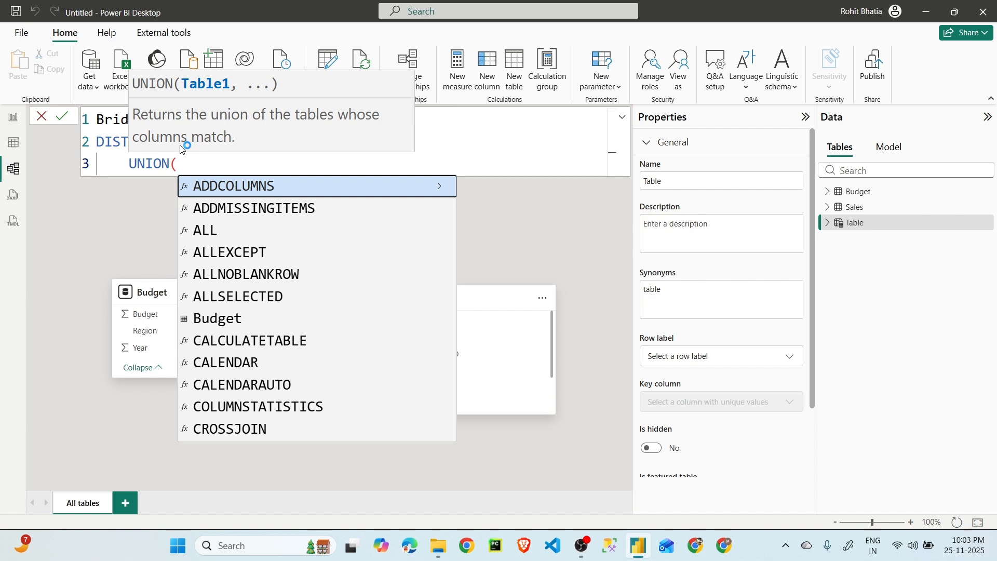
key("Escape")
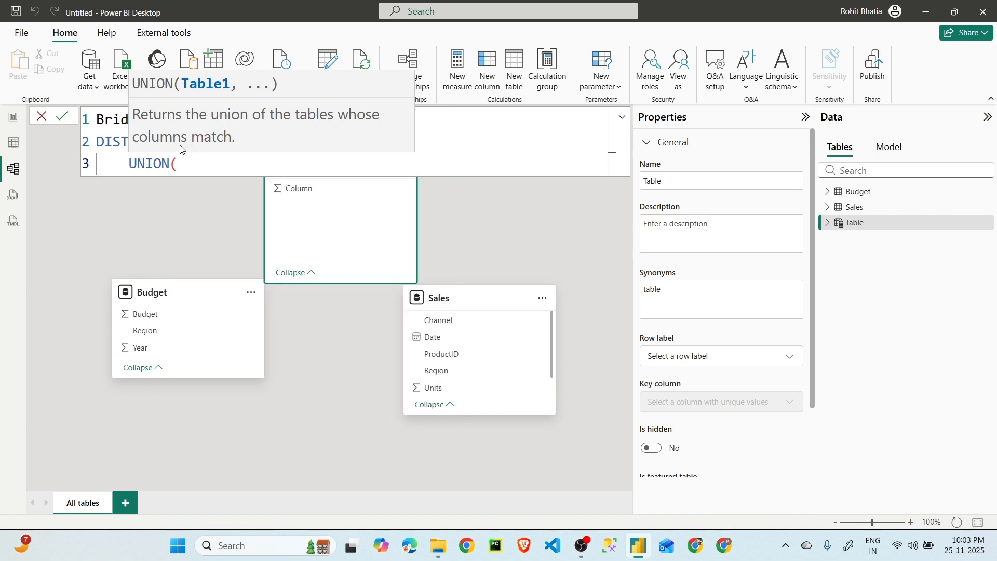
key("shift+Return")
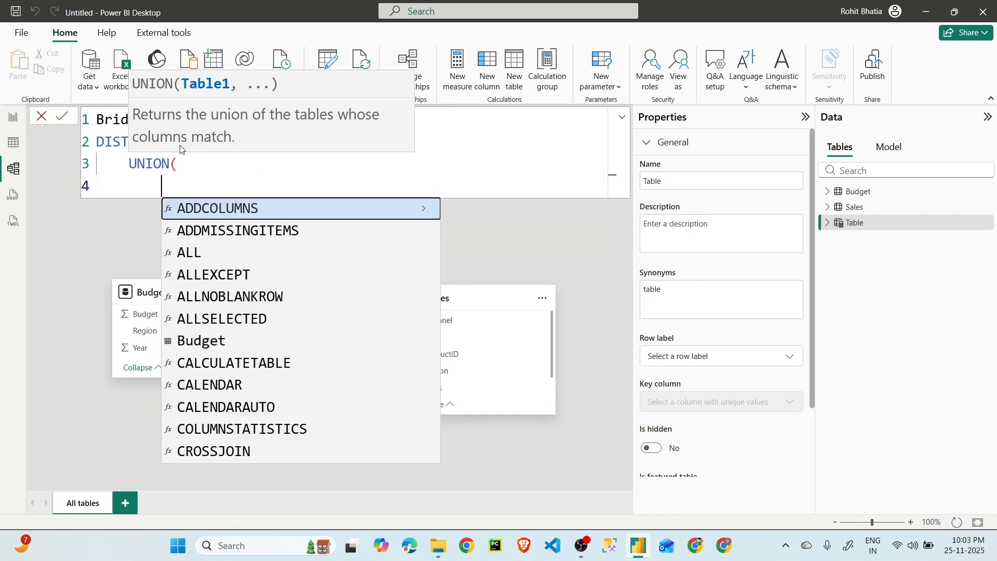
Enter SELECTCOLUMNS(Sales,Sales[Region]), as the first argument of UNION.
type("sel")
key("Tab")
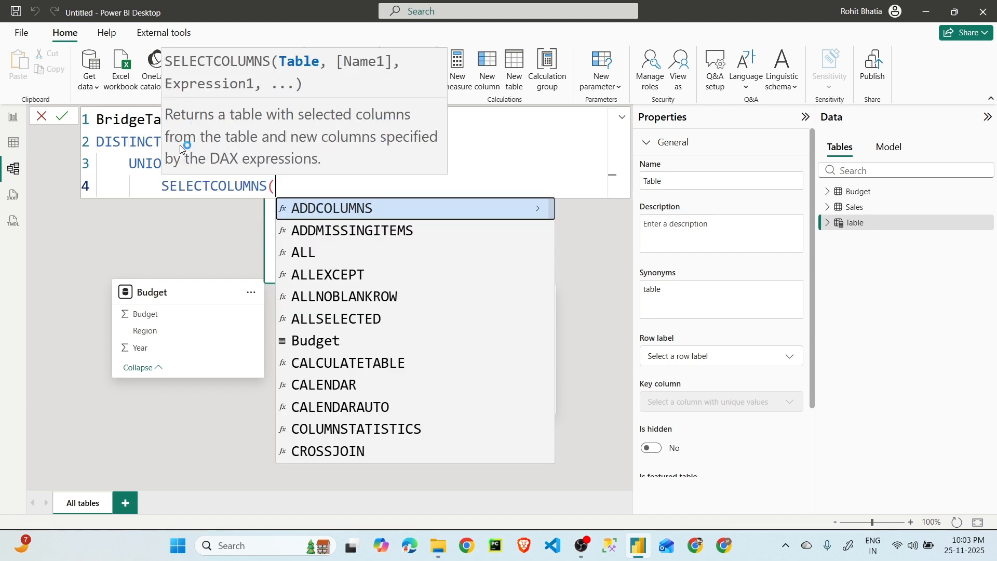
type("sal")
key("Tab")
type(",sal")
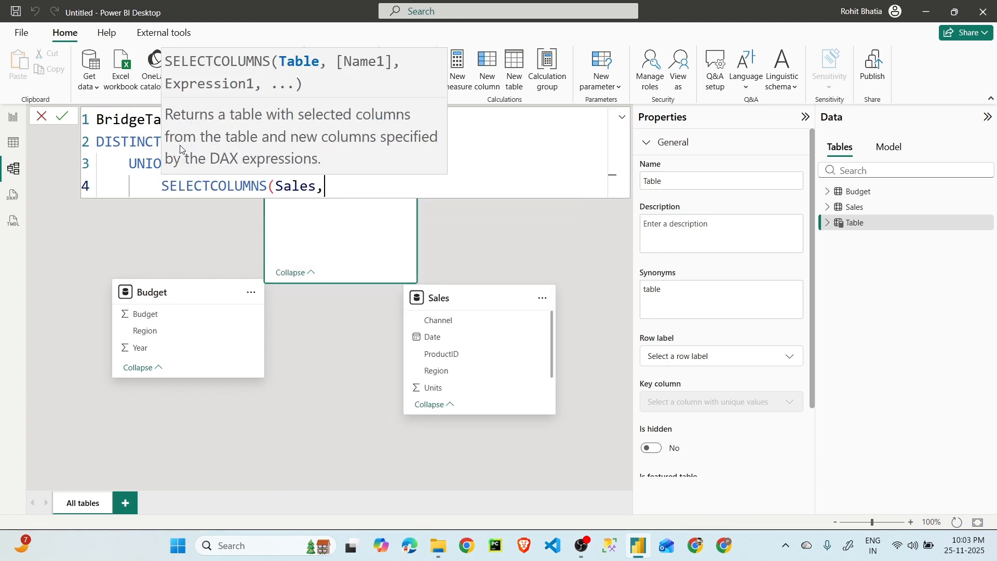
key("Down")
key("Down")
key("Down")
key("Down")
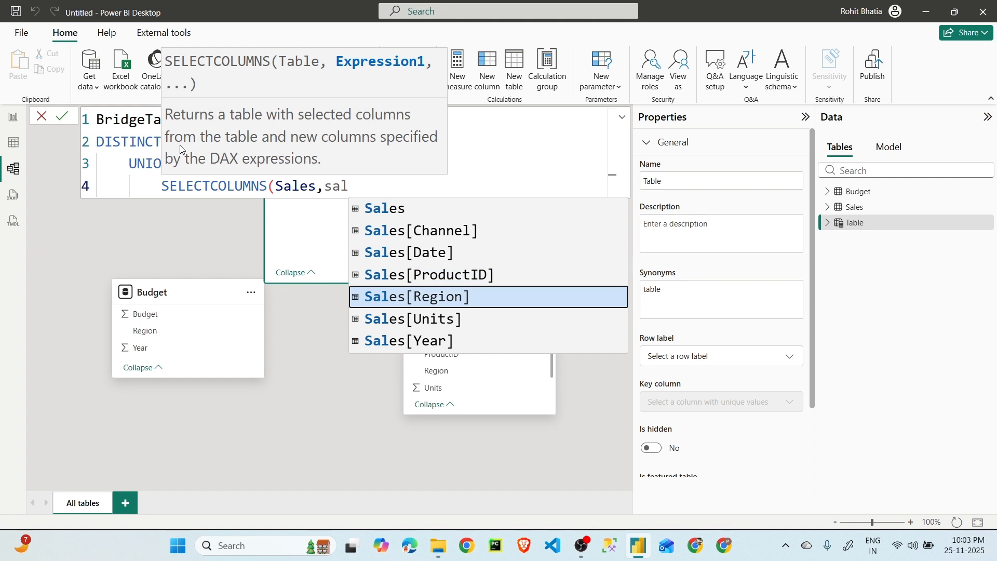
key("Tab")
type(")")
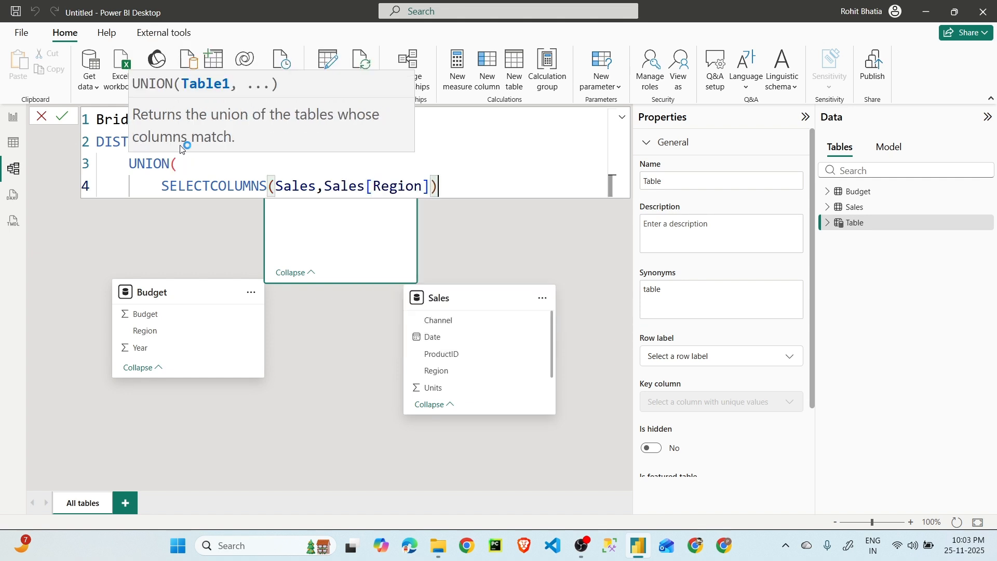
type(",")
key("shift+Return")
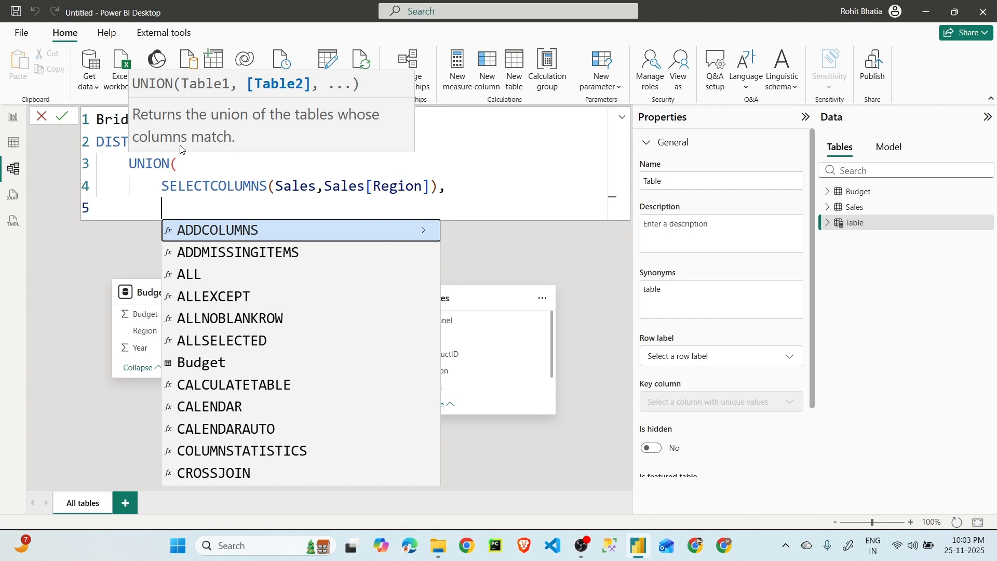
Enter SELECTCOLUMNS(Budget,Budget[Region]) as the second argument of UNION.
type("selec")
key("Tab")
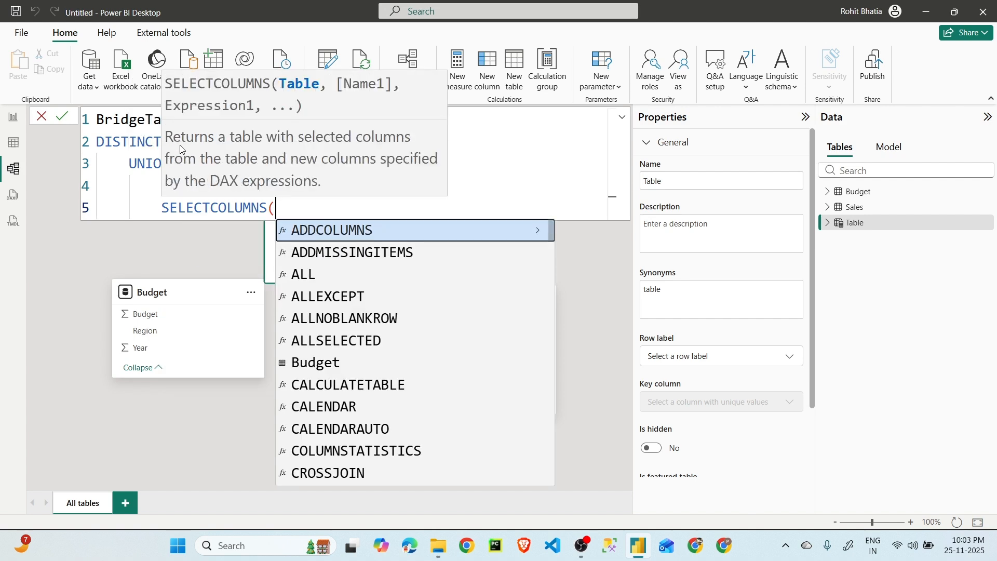
type("bud")
key("Tab")
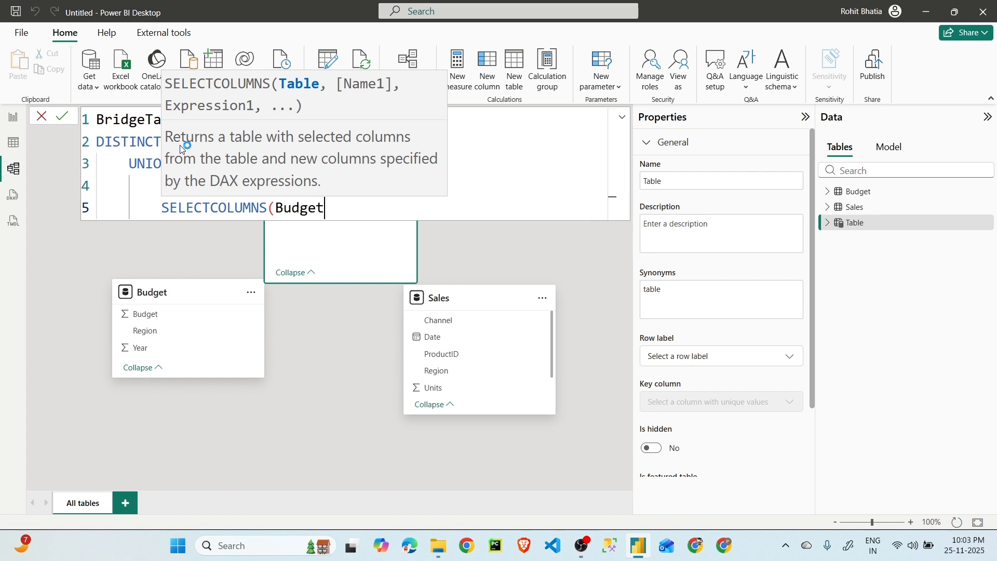
type(",budg")
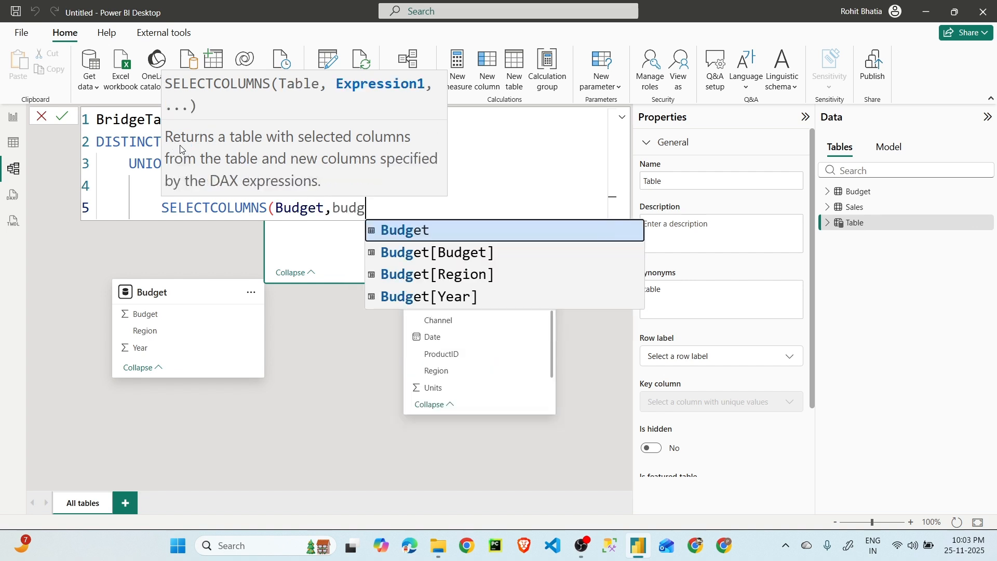
key("Down")
key("Down")
key("Tab")
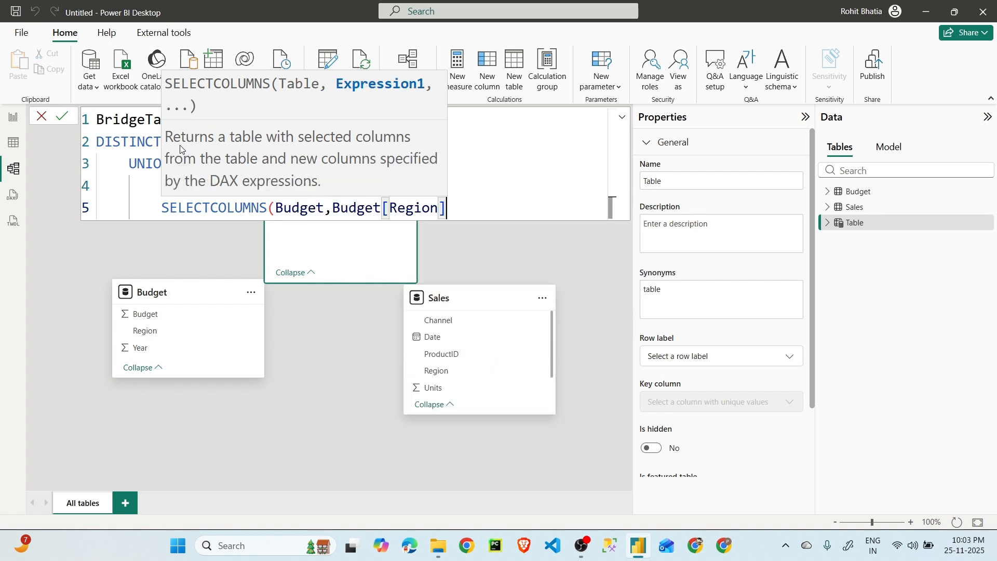
type(")")
key("Return")
Close the UNION and DISTINCT functions, commit the BridgeTable formula, and inspect the table's Sales_Region rows.
left_click(180, 146)
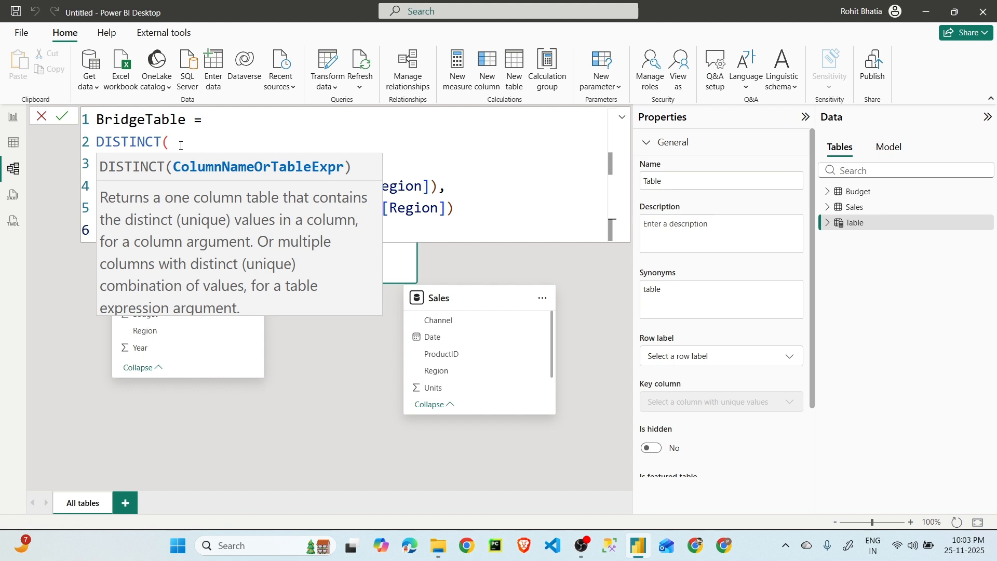
key("Escape")
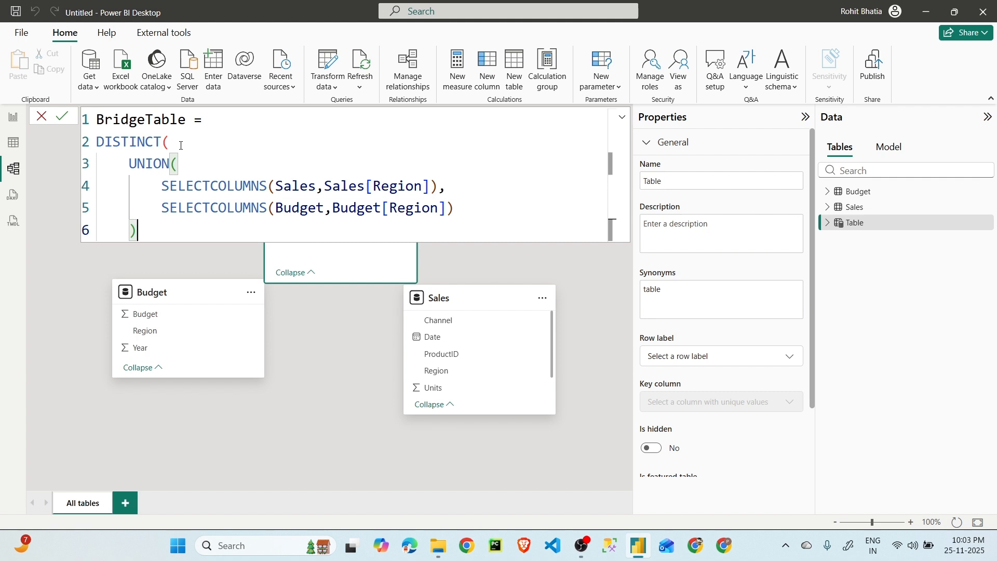
type(")")
key("Return")
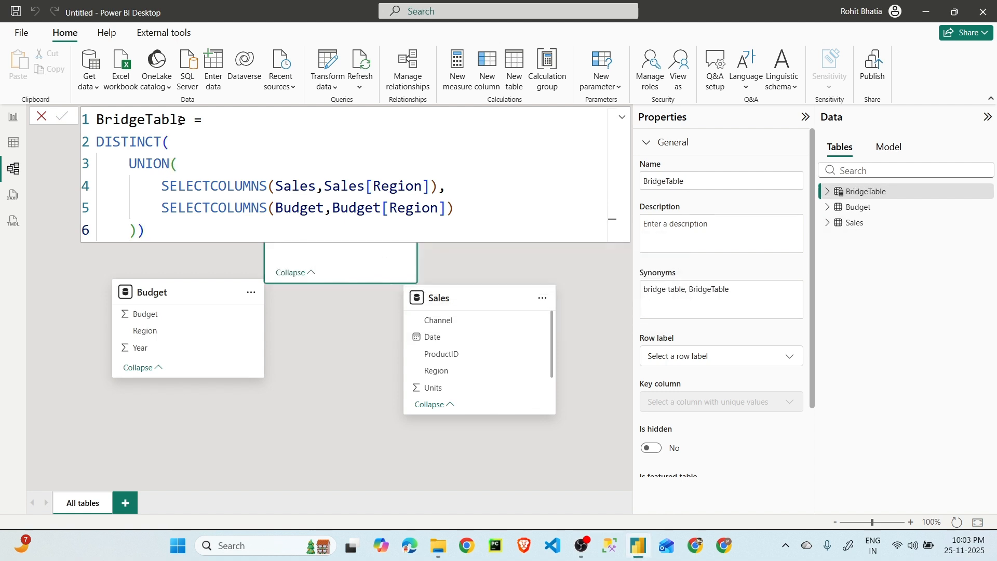
left_click(14, 142)
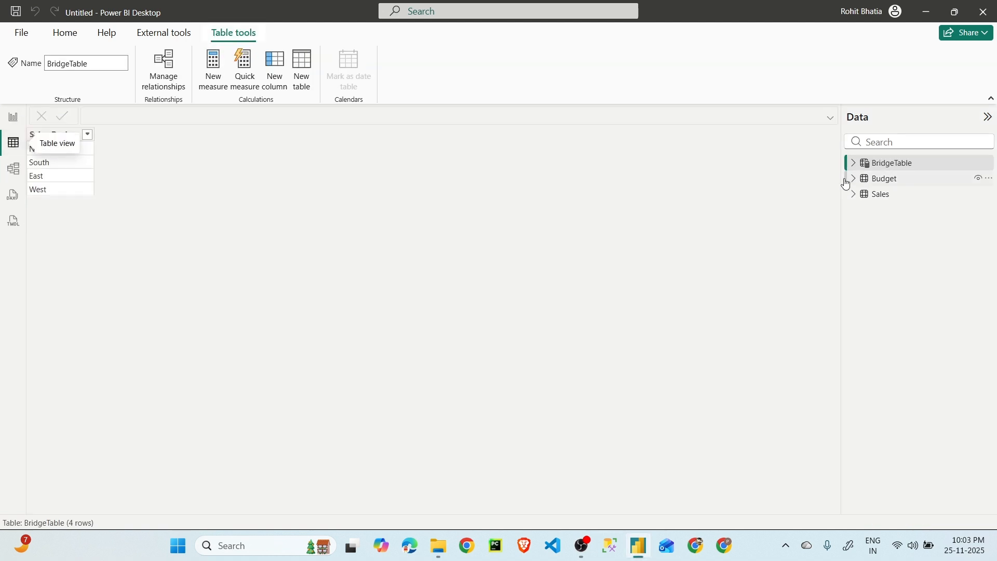
left_click(910, 174)
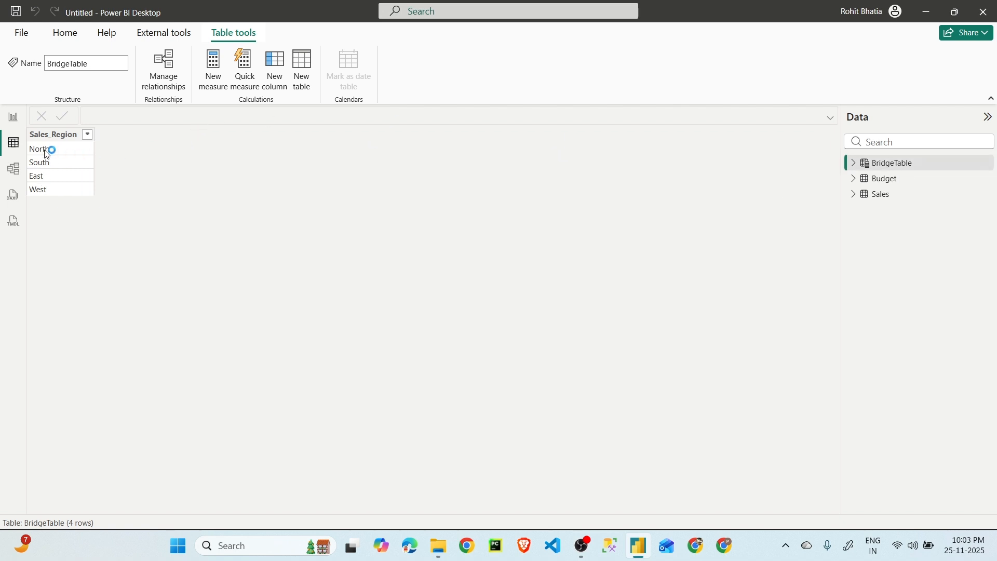
In the model diagram, create an active one-to-many, single-direction relationship from BridgeTable's Sales_Region to Budget's Region, and move the Budget card away from BridgeTable.
left_click(14, 171)
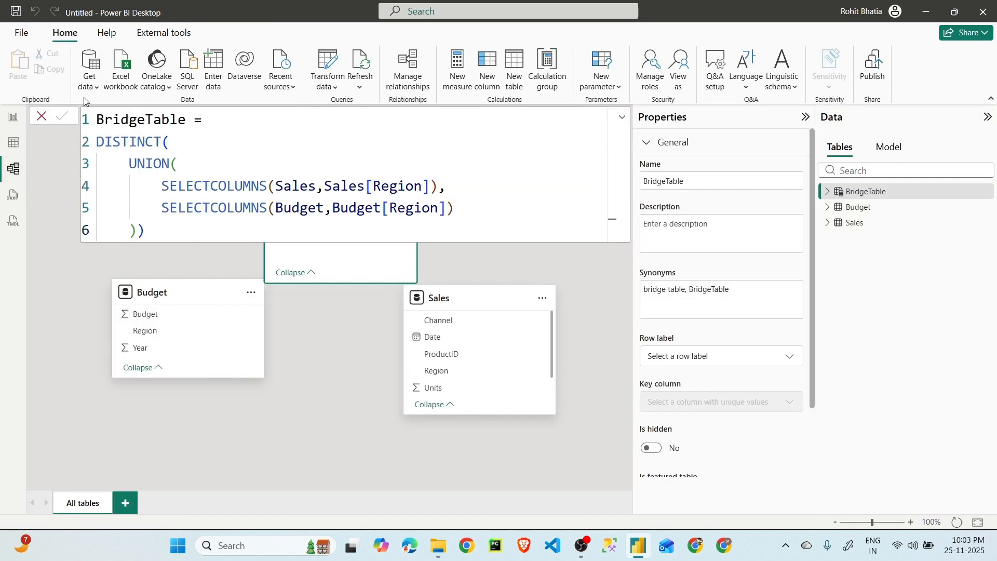
left_click(41, 118)
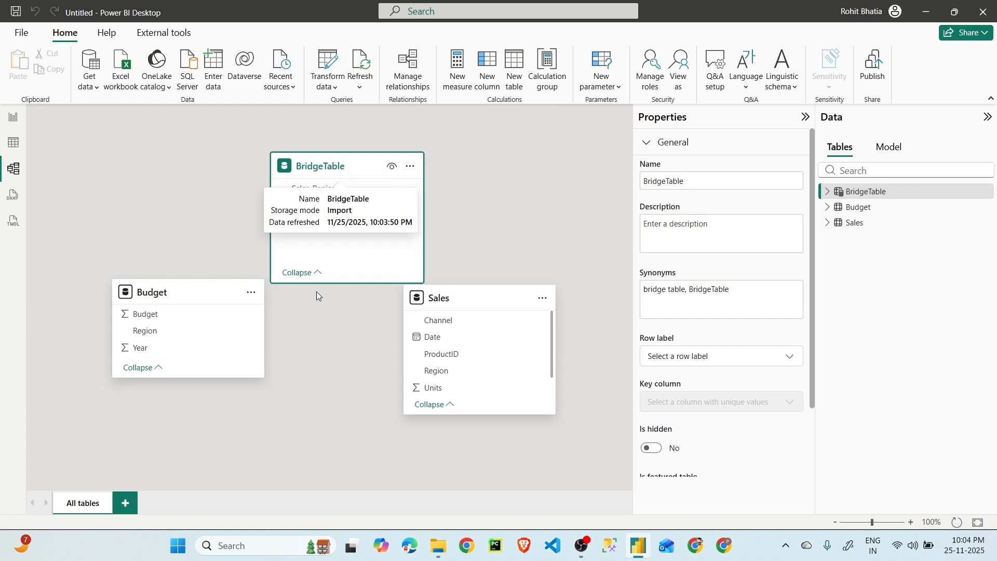
left_click_drag(321, 190, 208, 332)
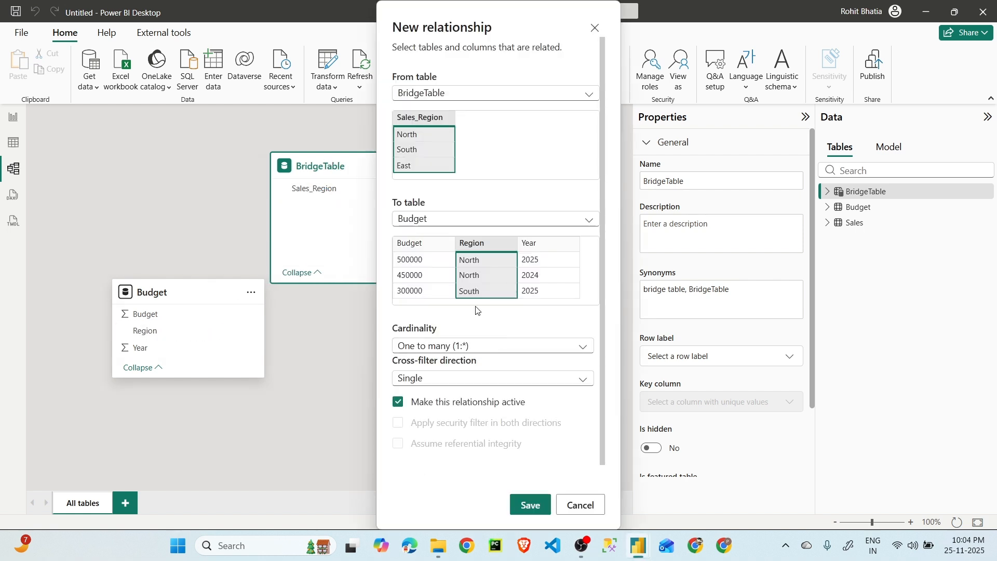
left_click(458, 384)
left_click(429, 455)
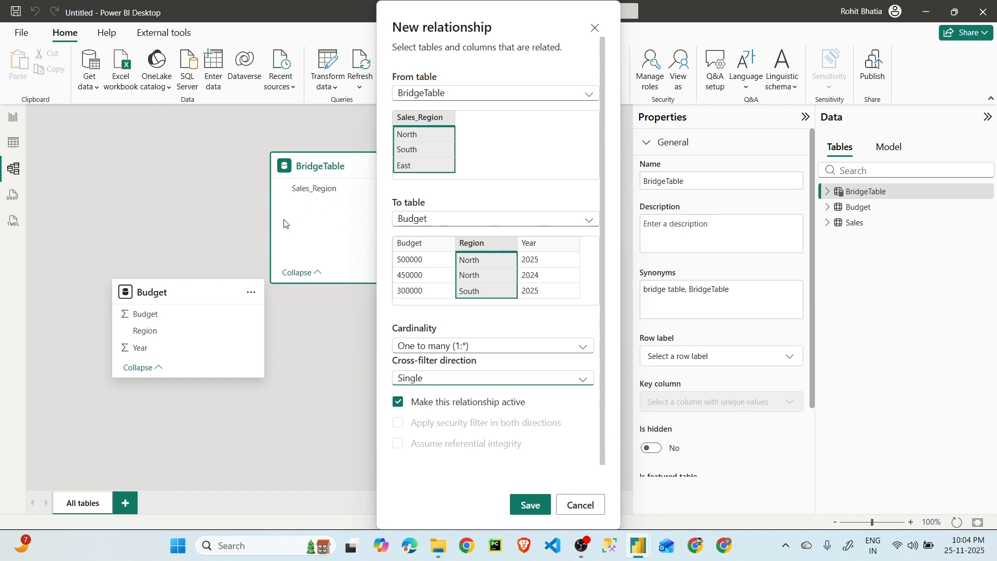
left_click(530, 504)
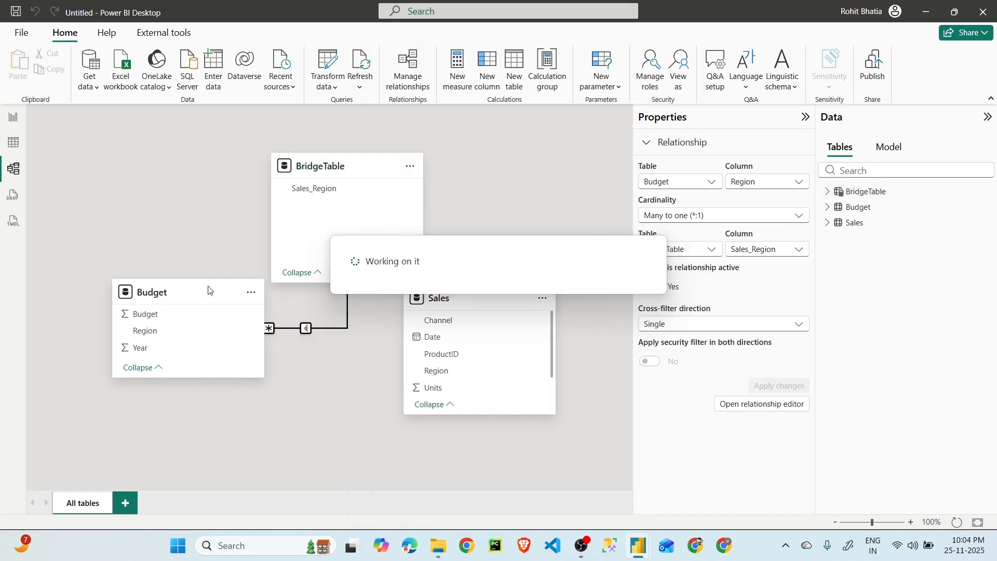
left_click_drag(167, 300, 129, 325)
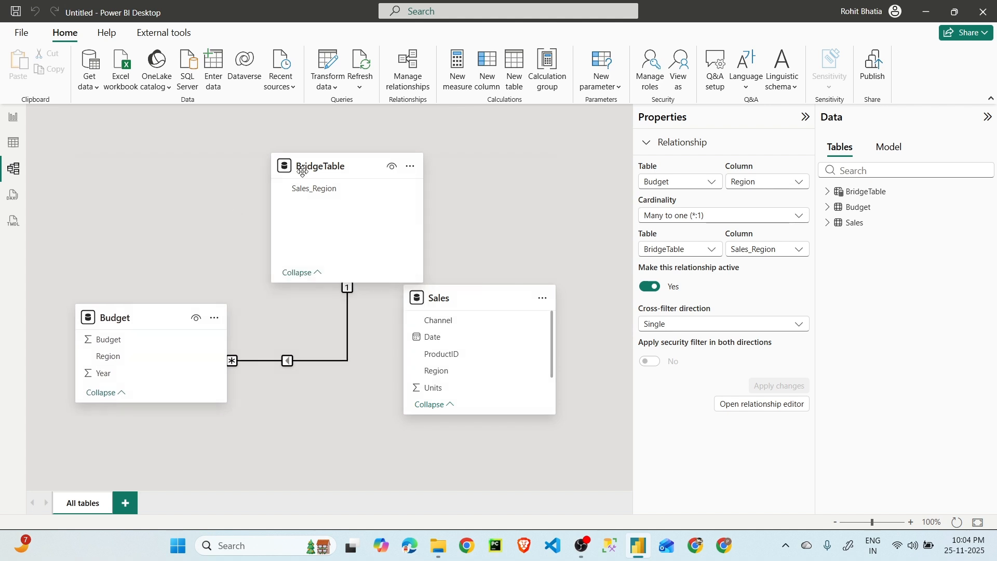
Create an active one-to-many, single-direction relationship from BridgeTable's Sales_Region to Sales' Region, and space the diagram by moving Sales away and shortening the BridgeTable card.
left_click_drag(322, 189, 458, 373)
left_click(616, 506)
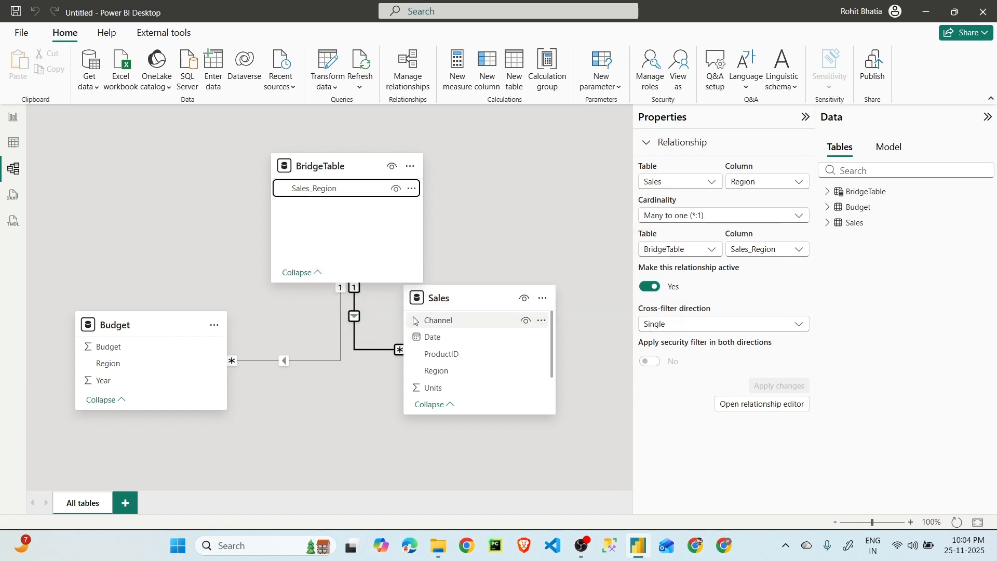
left_click_drag(458, 295, 514, 314)
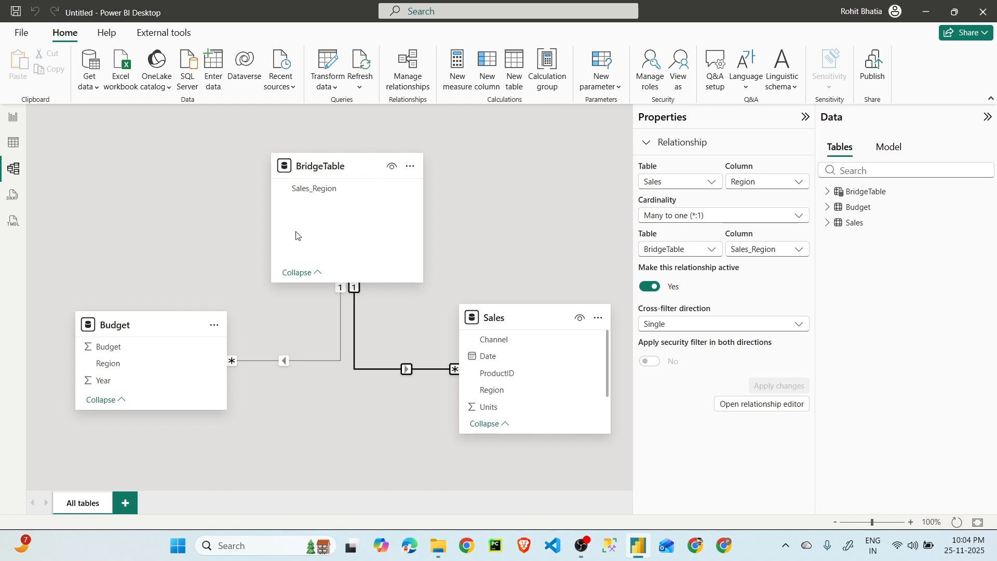
left_click_drag(338, 282, 338, 246)
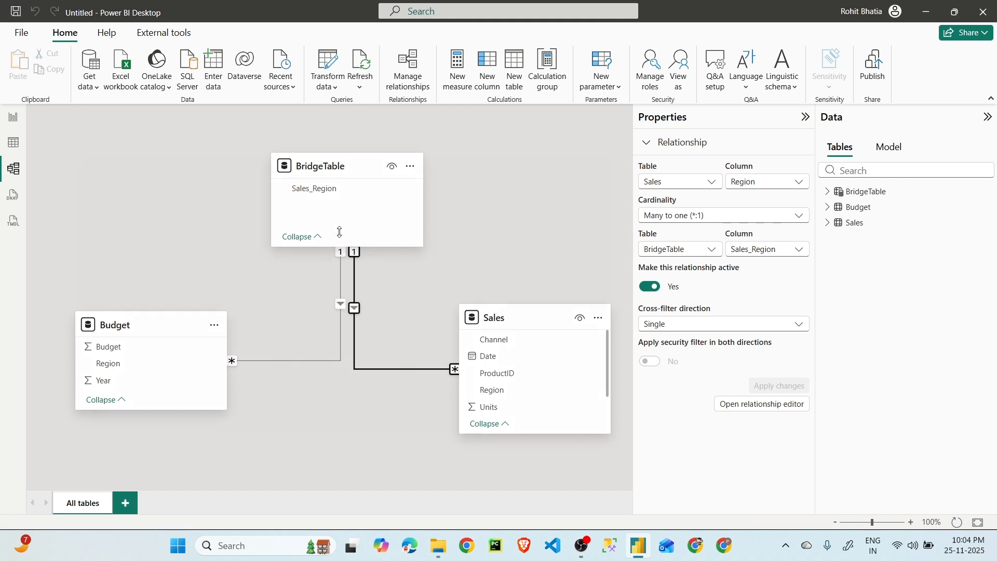